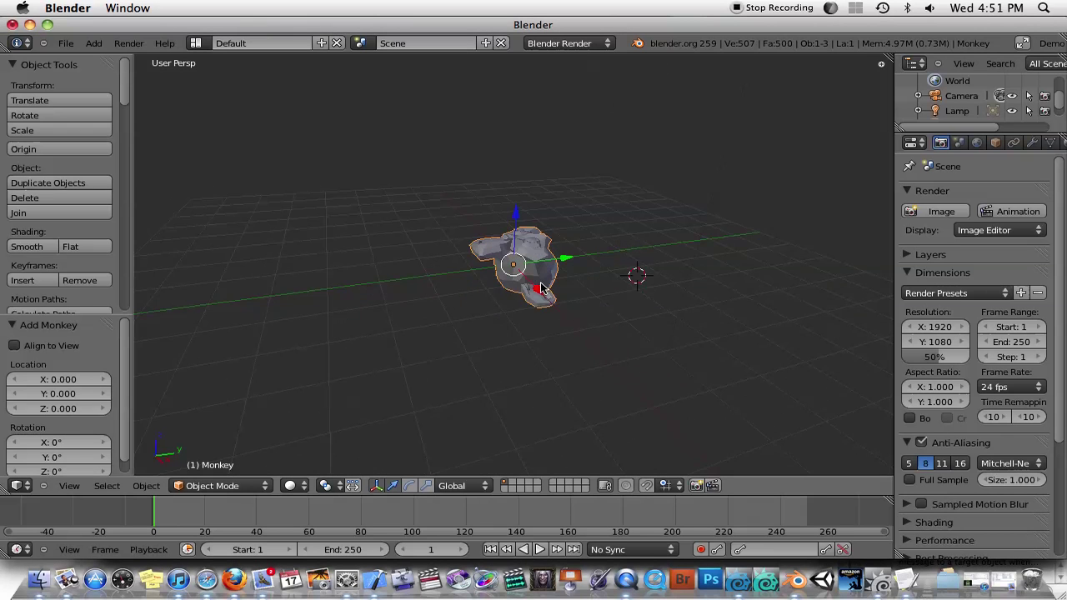
Switch to Firefox and view the overview of the SpaceNavigator product on the 3Dconnexion site
middle_drag(588, 285, 481, 306)
scroll(584, 265, up, 1)
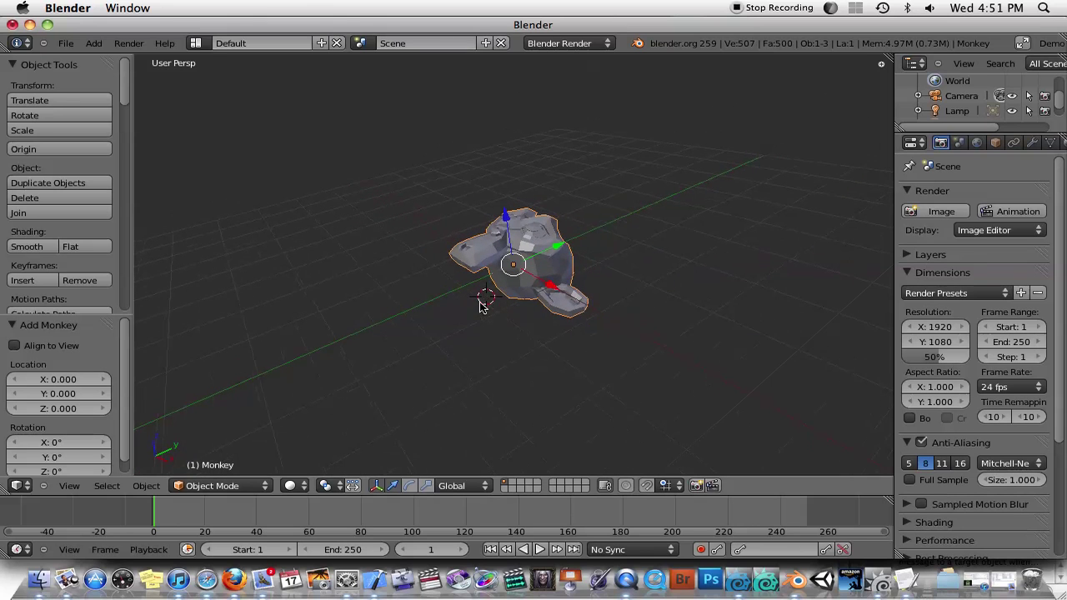
click(233, 580)
mouse_move(153, 208)
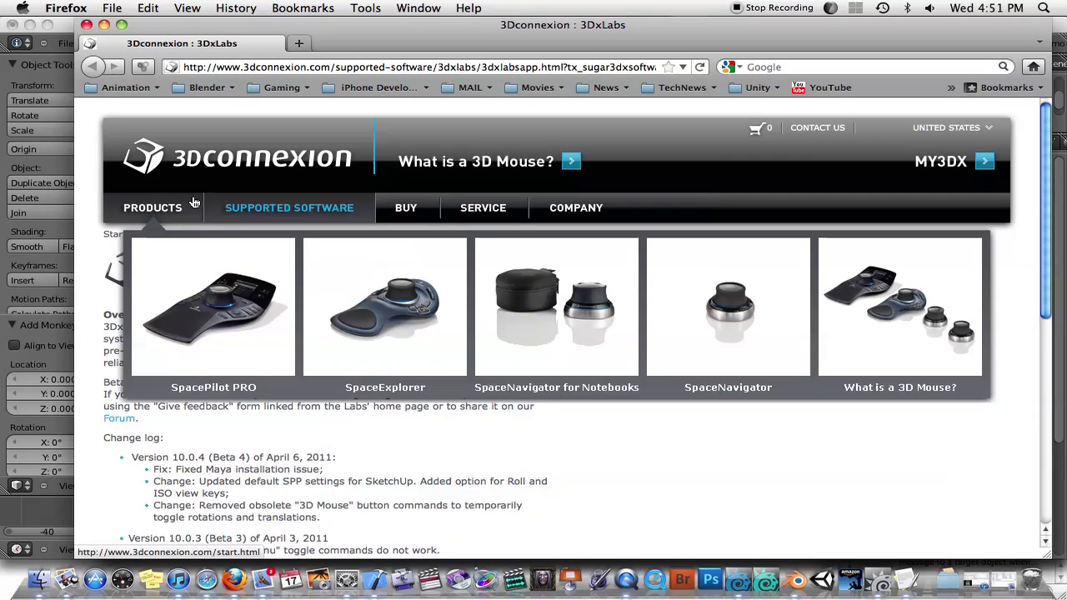
click(715, 305)
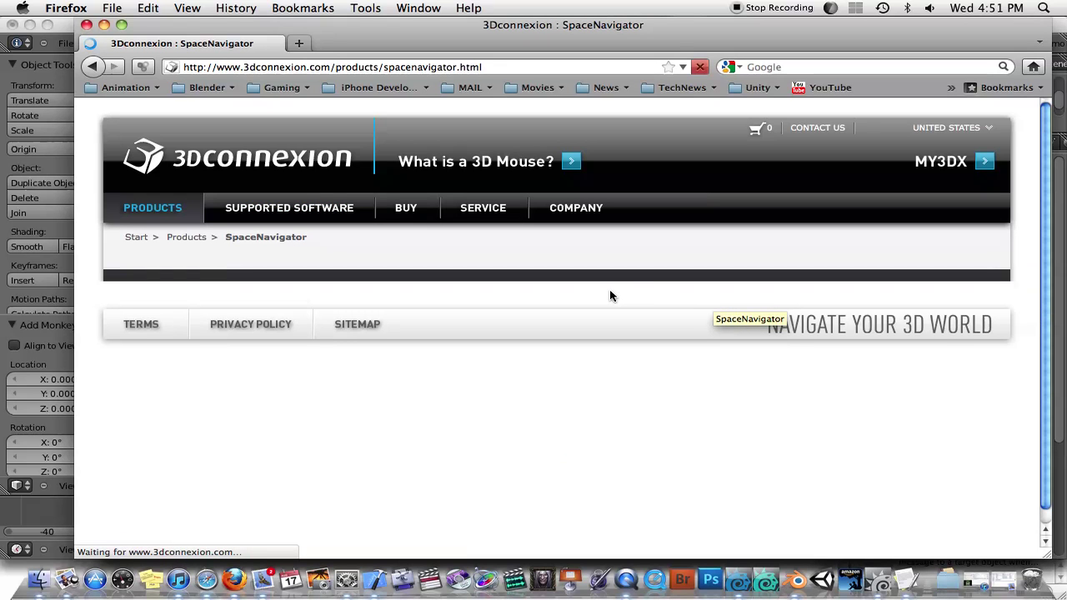
scroll(609, 291, down, 1)
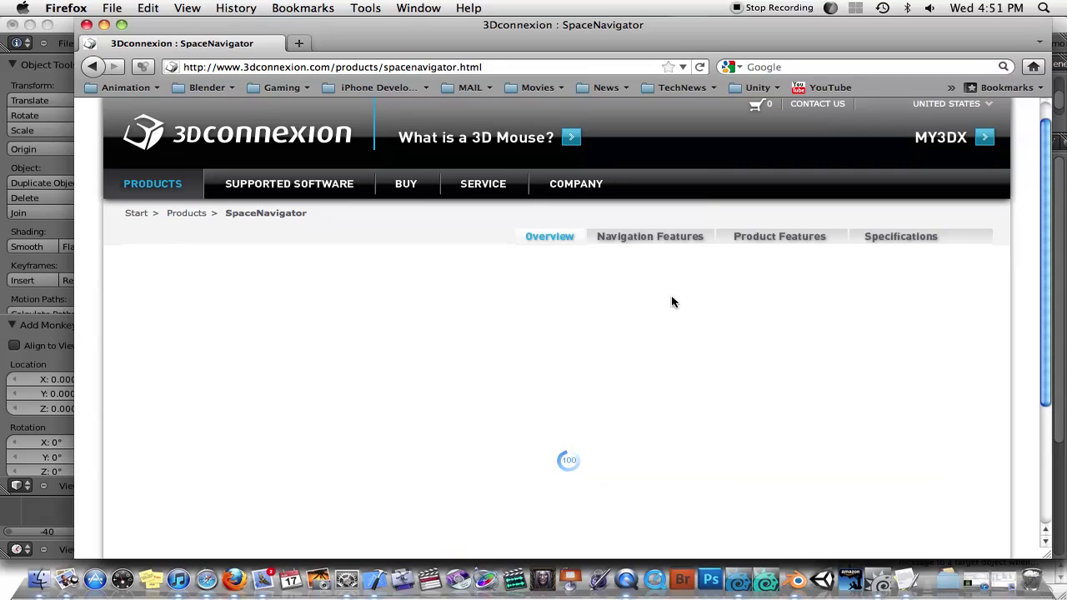
scroll(672, 301, down, 3)
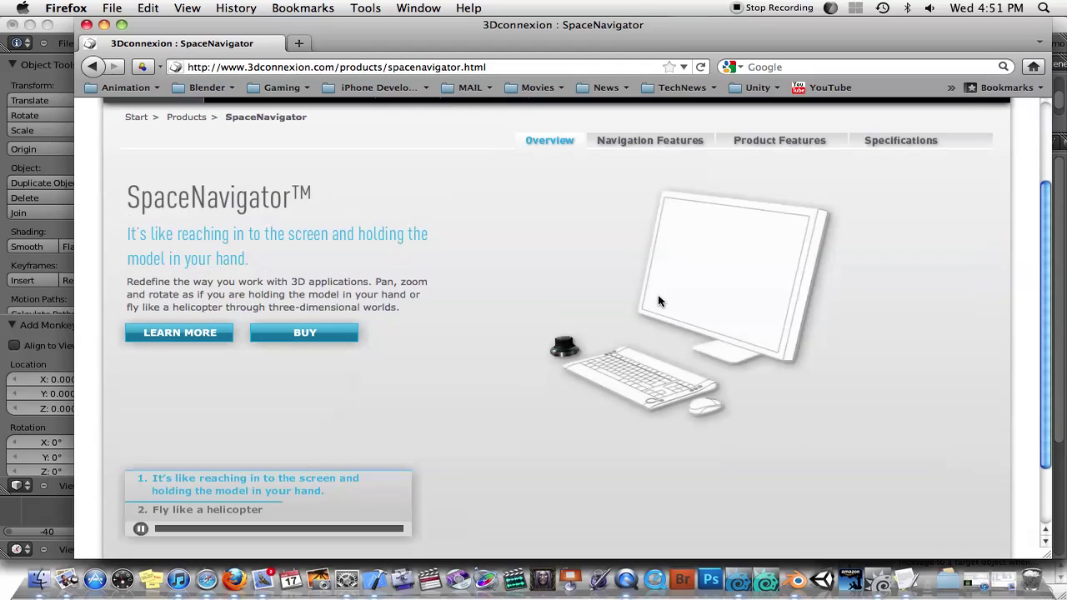
scroll(608, 334, down, 2)
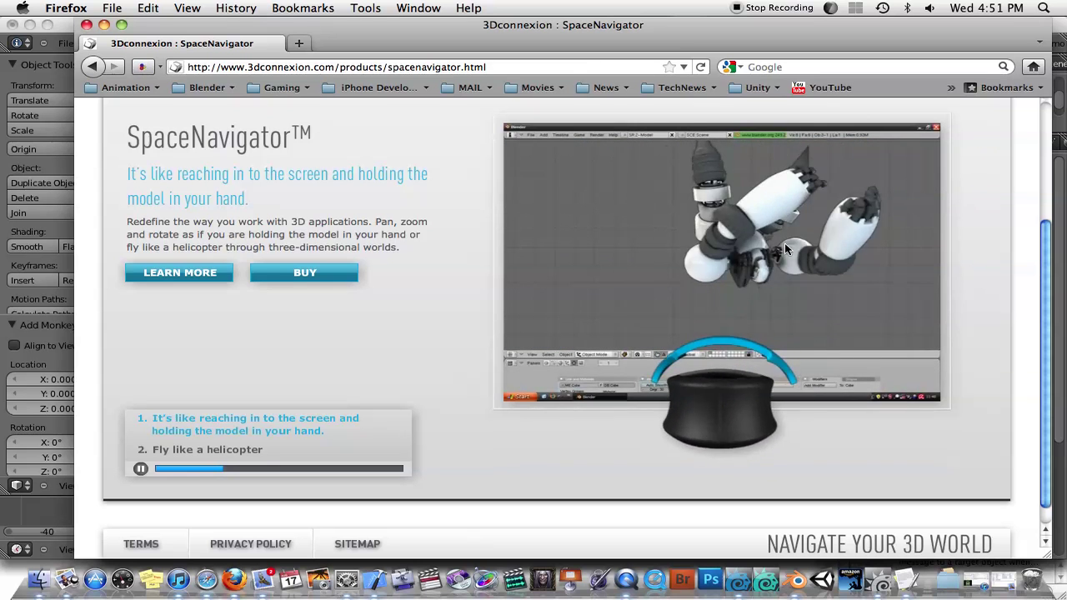
Return the browser to the 3DxLabs page, switch back to Blender and inspect the monkey head from several angles
click(95, 67)
click(57, 32)
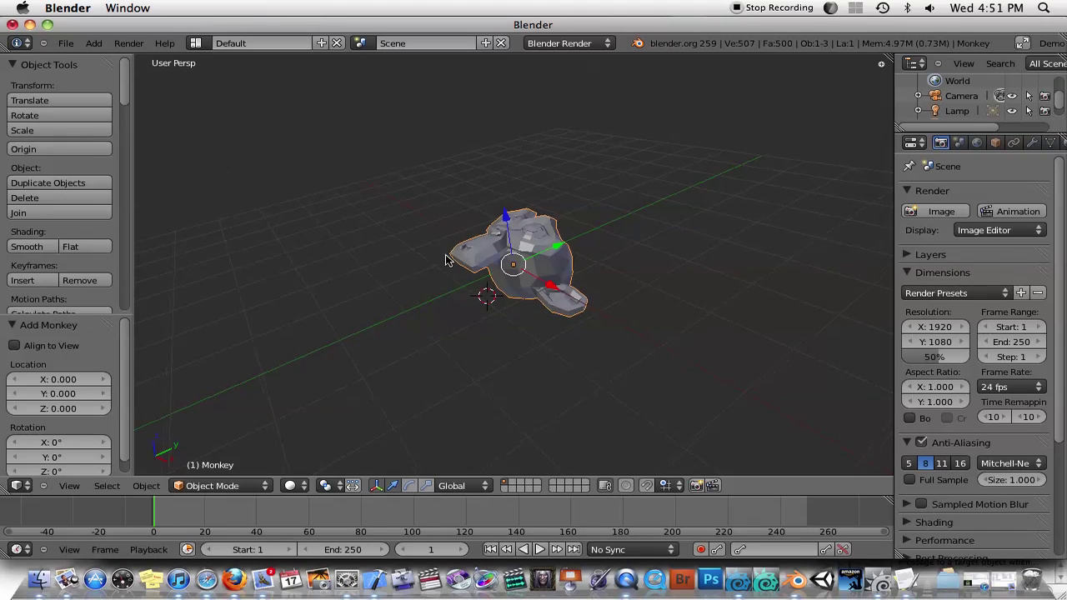
scroll(639, 284, left, 5)
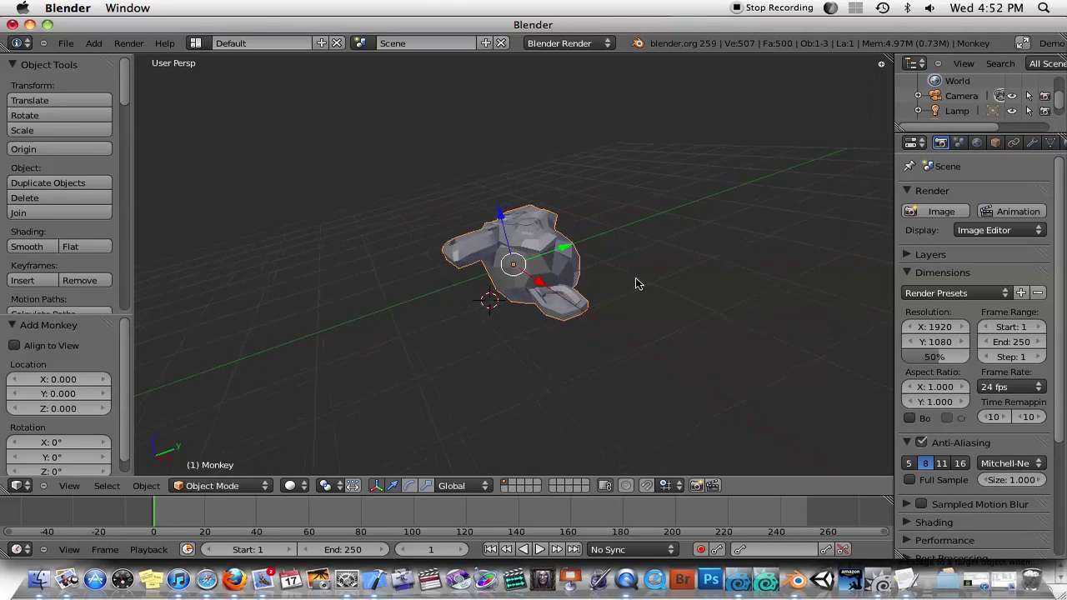
scroll(635, 284, left, 10)
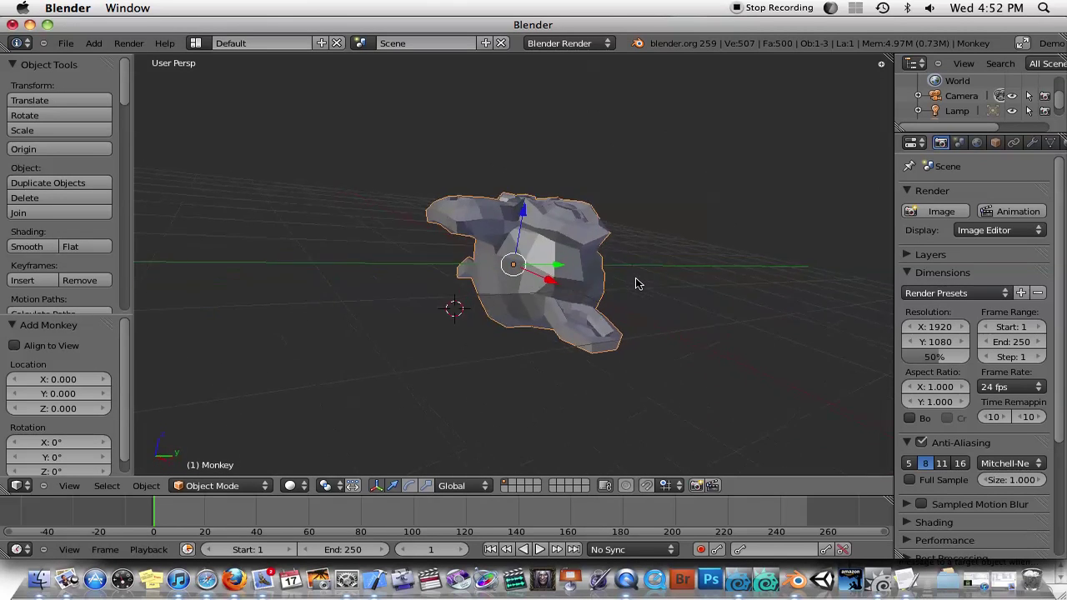
scroll(635, 284, left, 10)
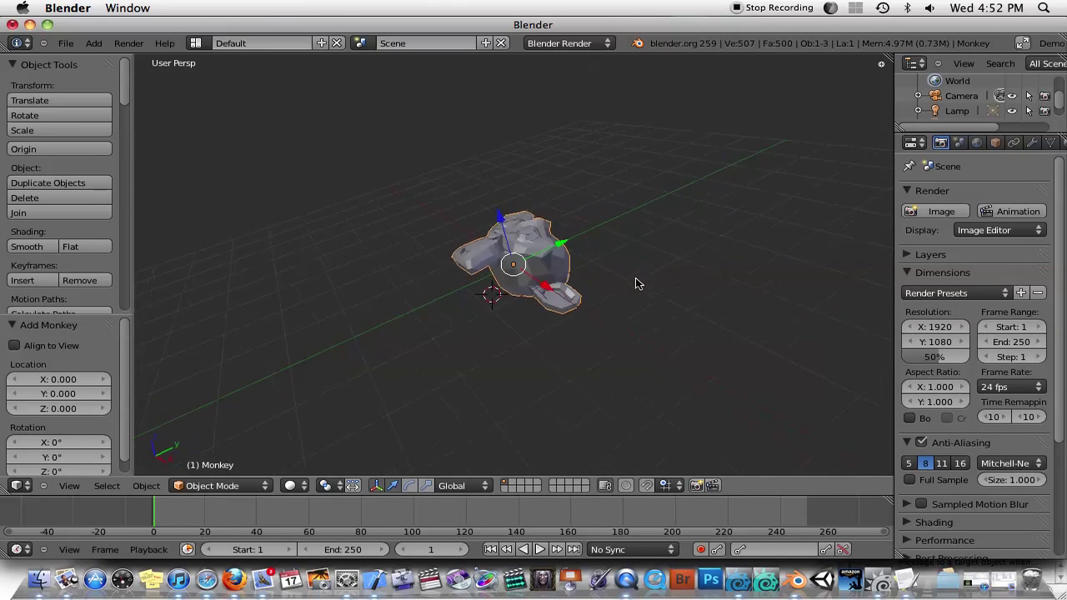
scroll(635, 284, left, 10)
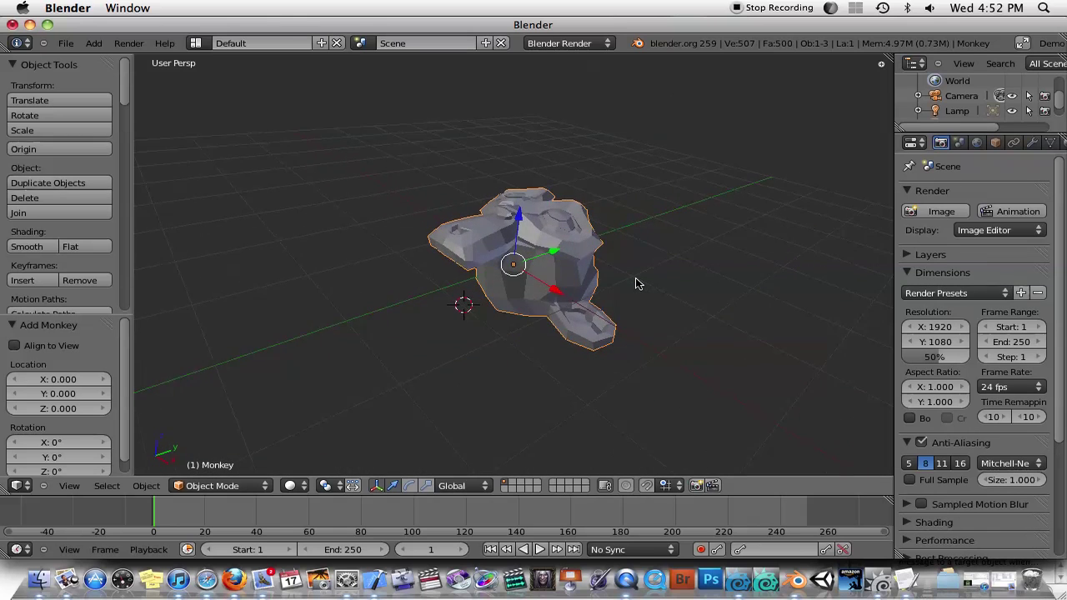
scroll(635, 284, left, 8)
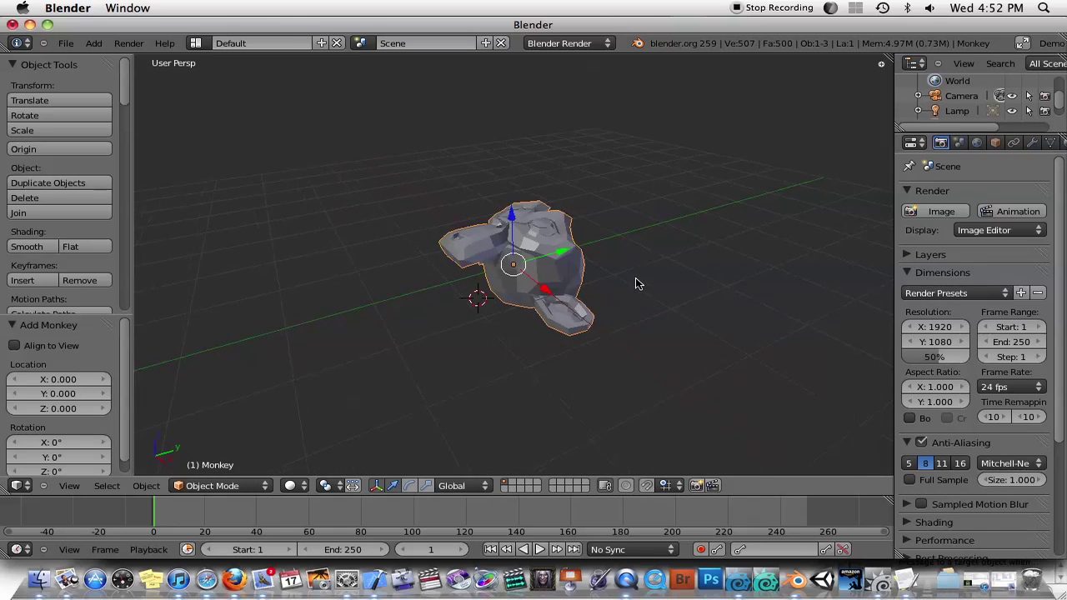
In Edit Mode, select a single edge on top of the monkey's head and move it about 0.504 along Y
key(Tab)
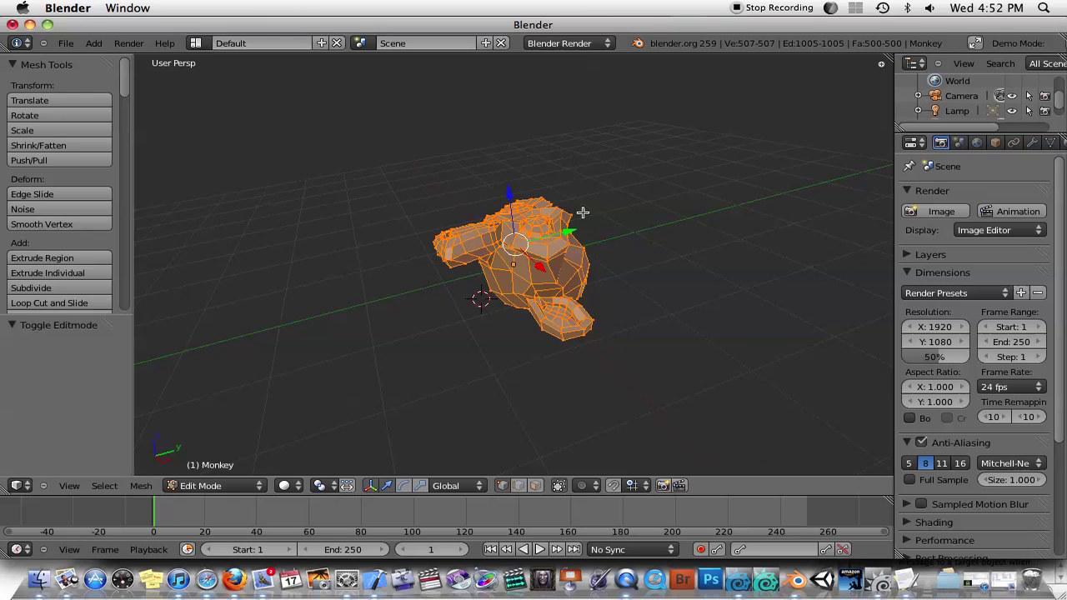
right_click(572, 215)
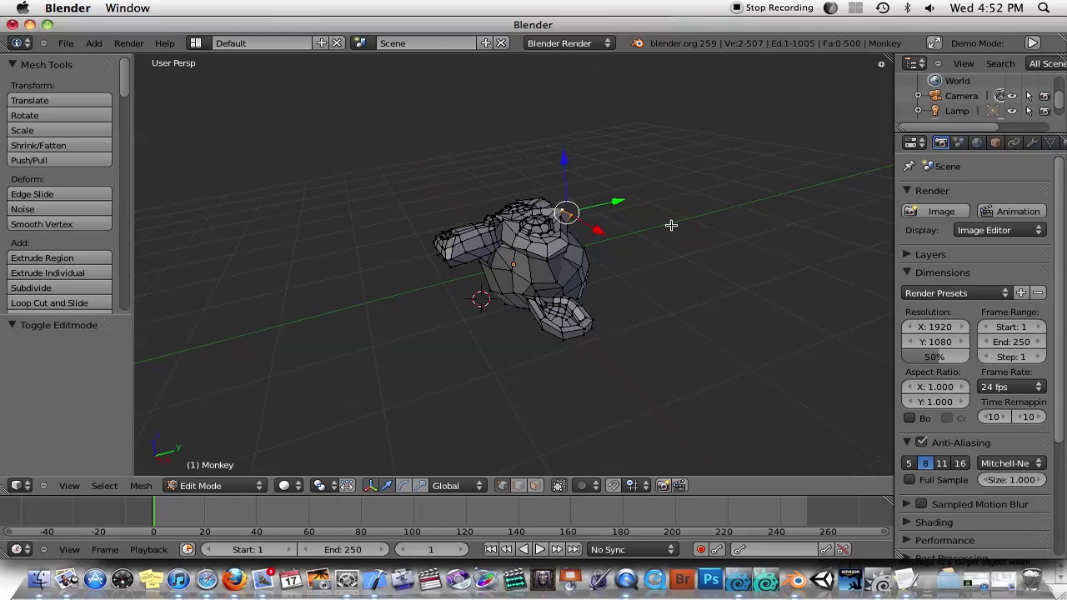
scroll(671, 225, left, 3)
middle_drag(671, 225, 613, 223)
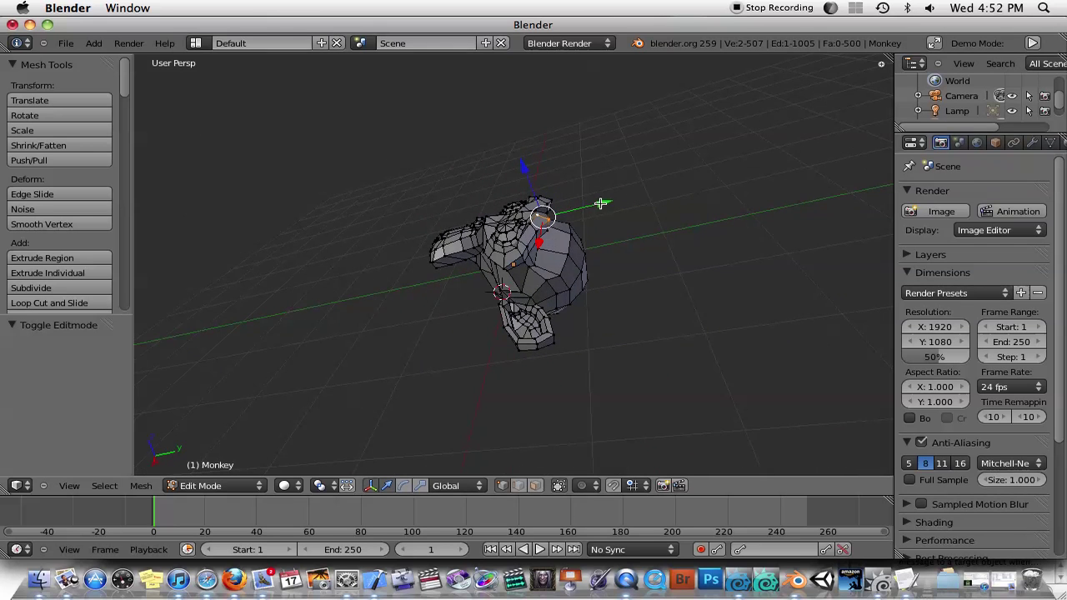
drag(600, 203, 639, 195)
Raise the selected edge about 0.643 along Z to pull a spike out of the monkey's head
scroll(638, 200, left, 5)
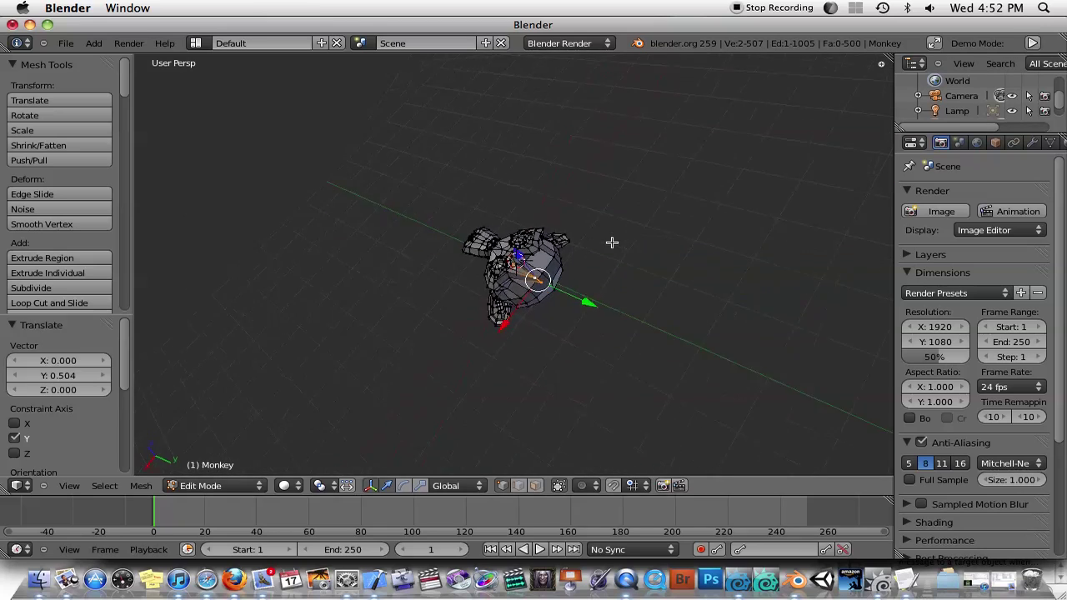
drag(529, 255, 523, 240)
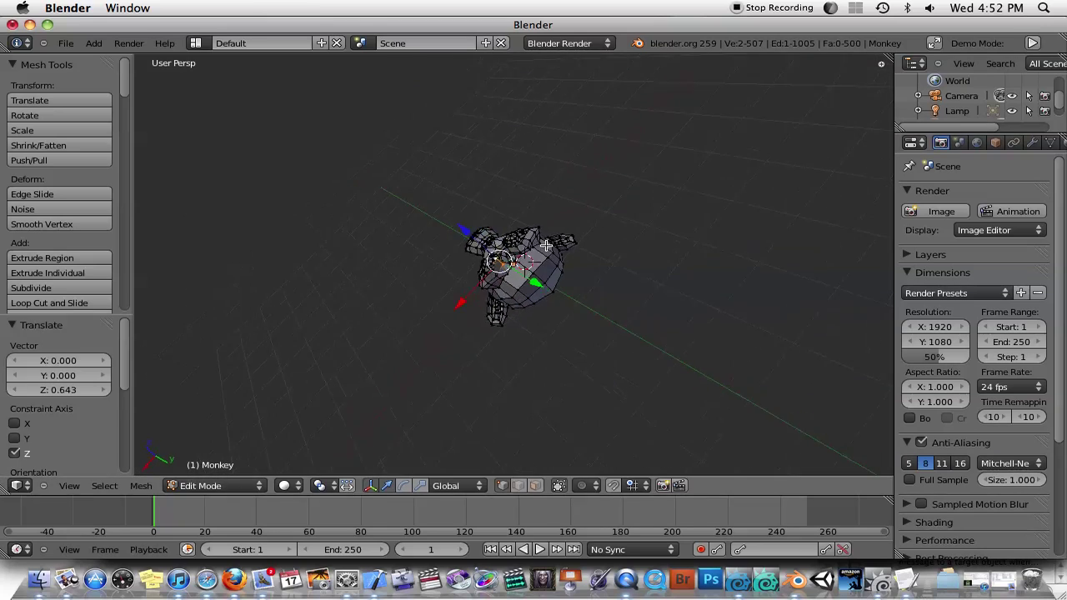
scroll(648, 220, left, 10)
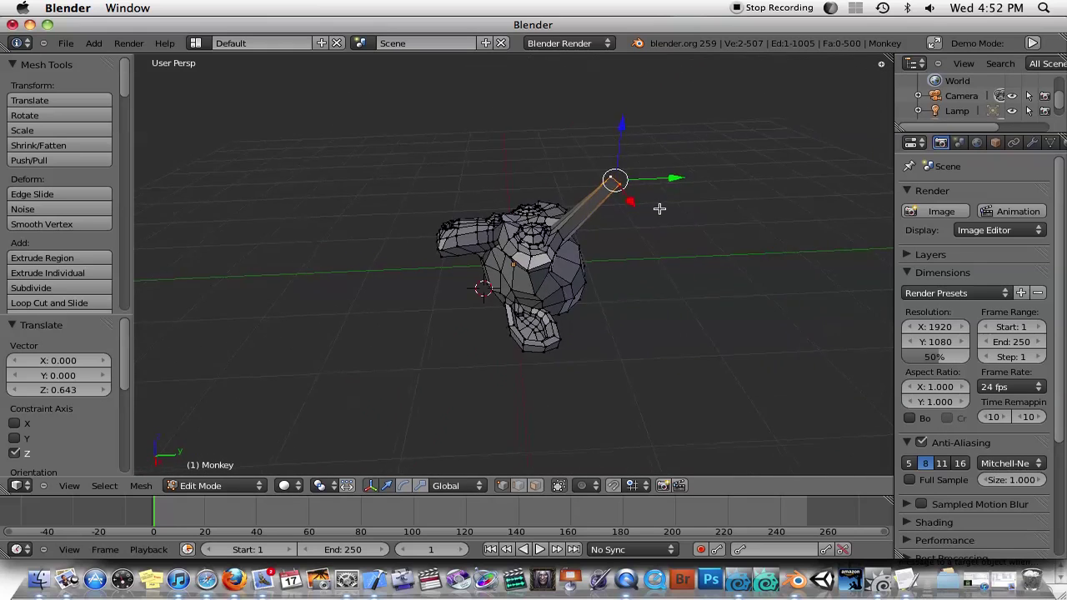
scroll(652, 209, left, 10)
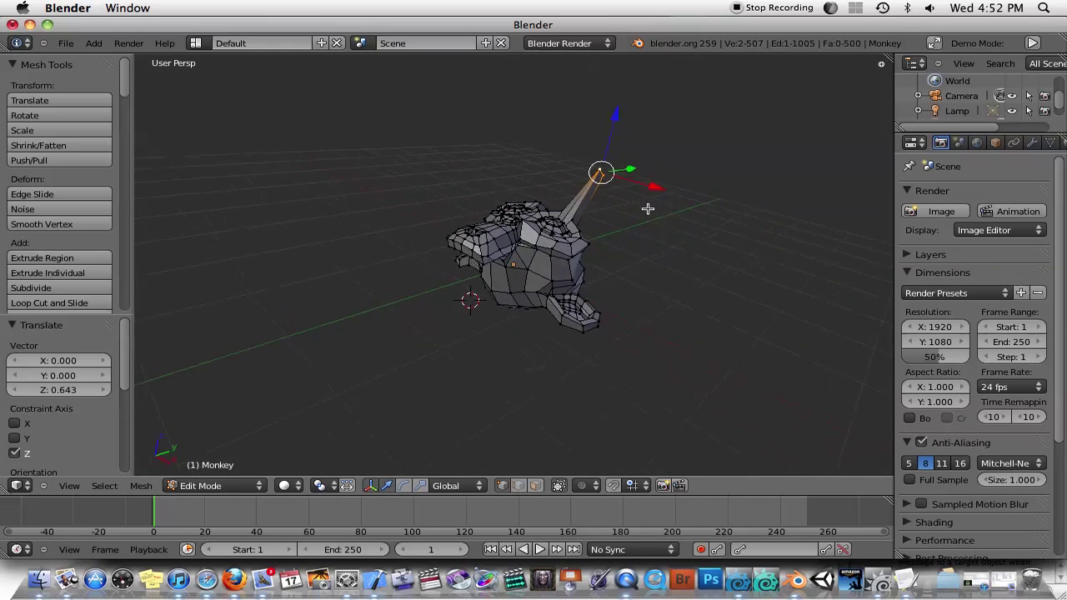
scroll(642, 208, left, 3)
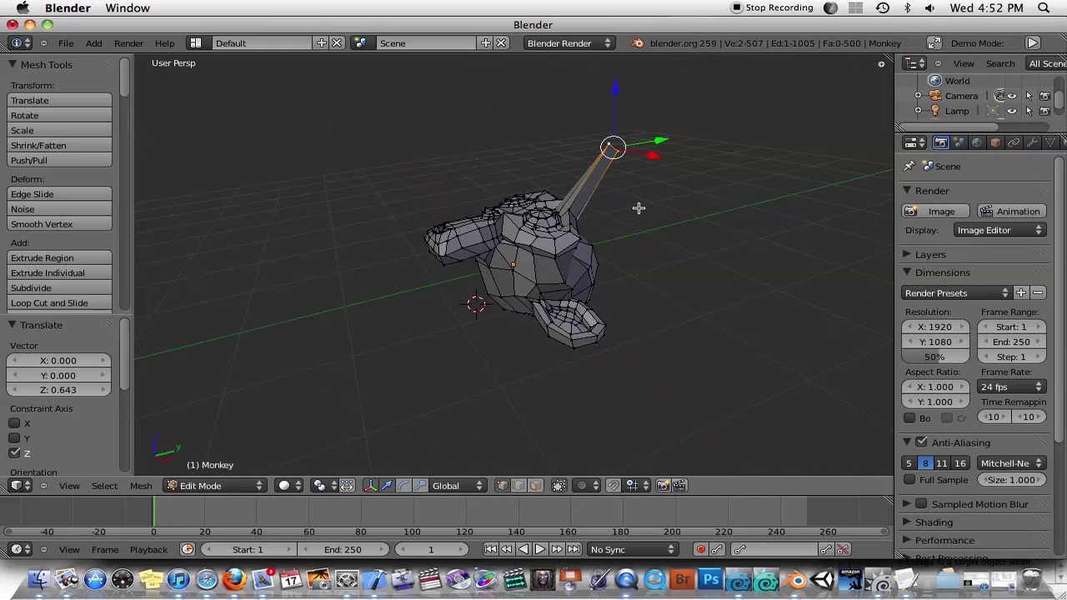
scroll(631, 148, left, 3)
Lower the pulled-out edge about 0.552 along Z and check the spike from different angles
drag(614, 90, 609, 145)
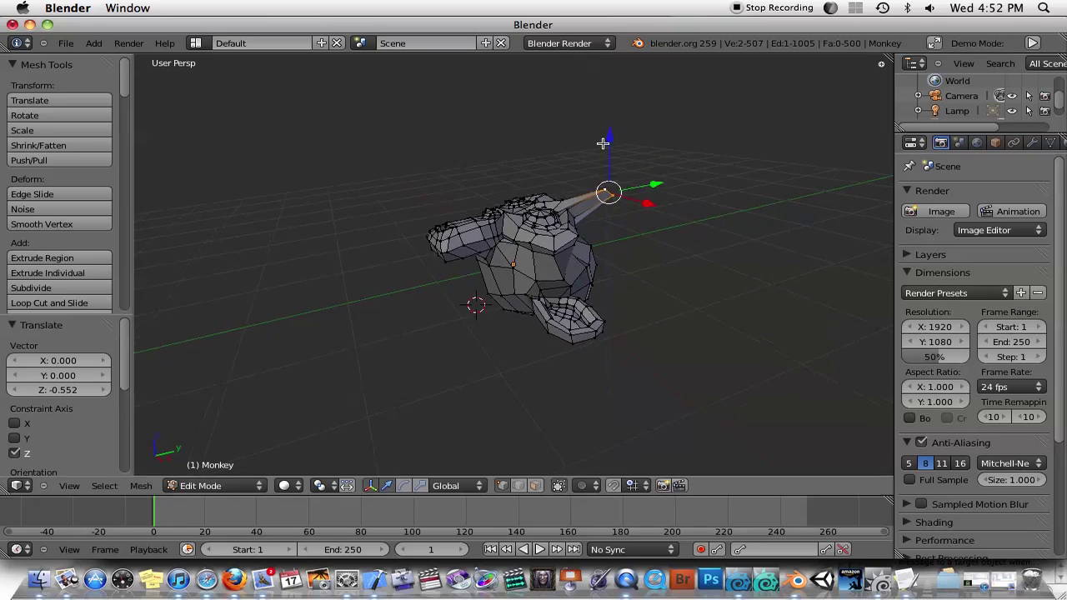
scroll(595, 152, down, 5)
scroll(586, 177, left, 10)
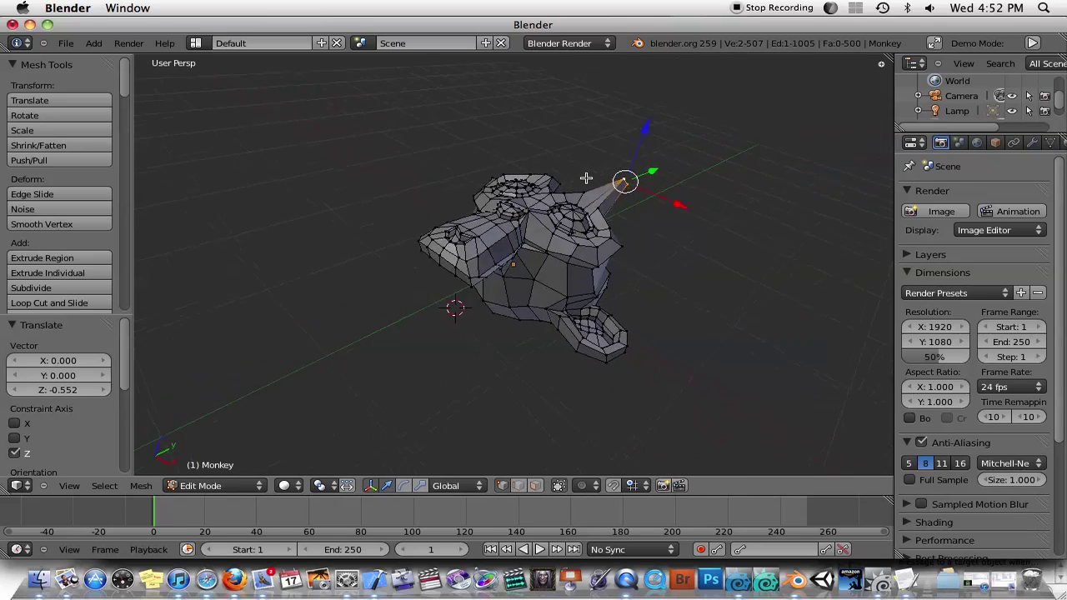
scroll(586, 177, left, 4)
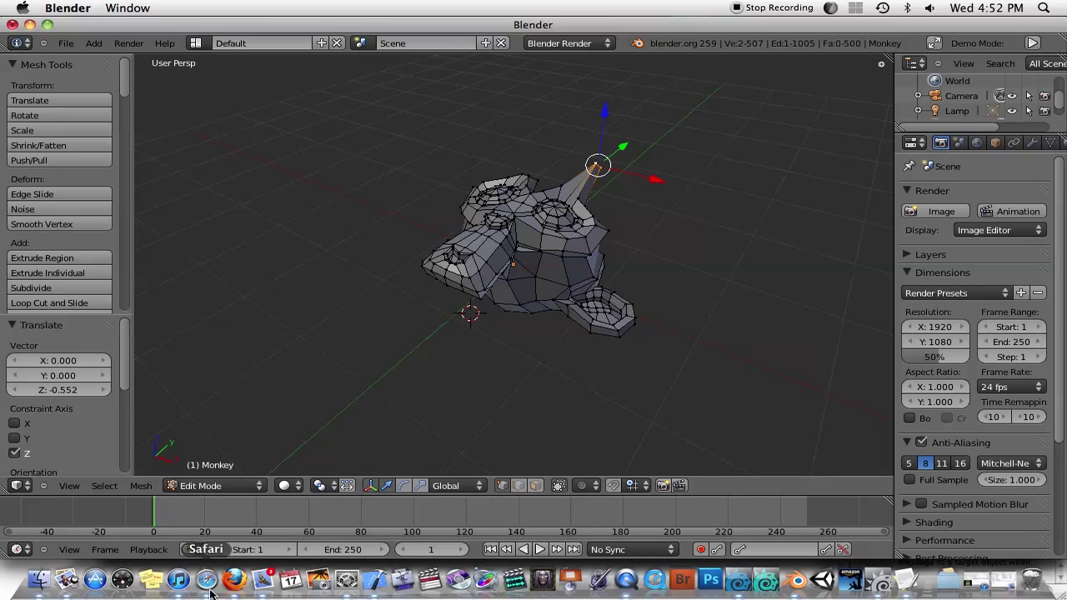
scroll(474, 342, left, 2)
scroll(476, 340, left, 3)
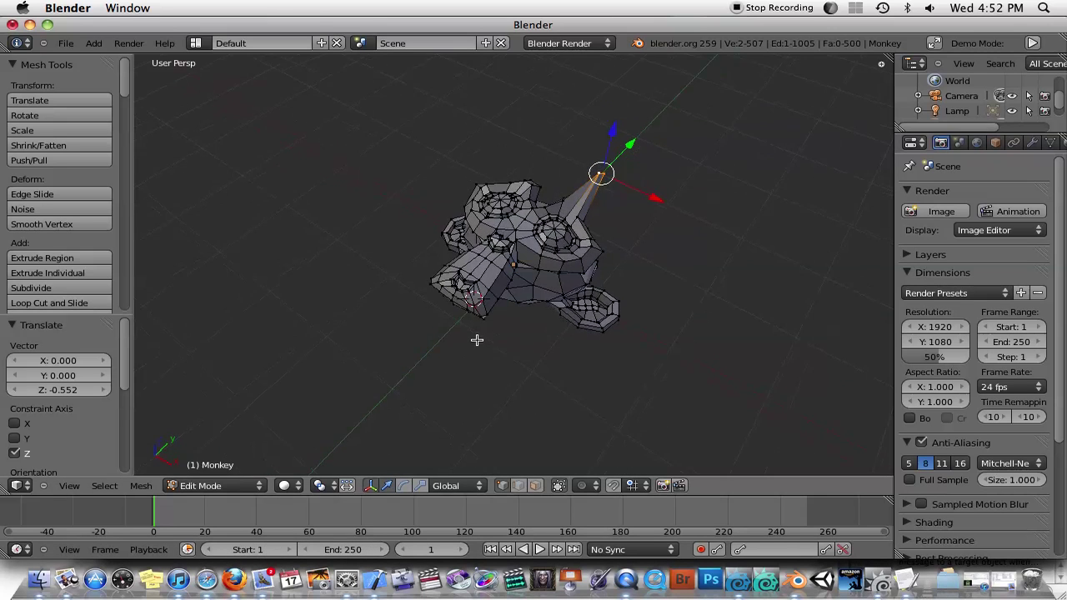
Switch to Firefox and highlight the 3DxWare 10 Beta 4 (Mac OS X) heading on the 3DxLabs page
click(234, 580)
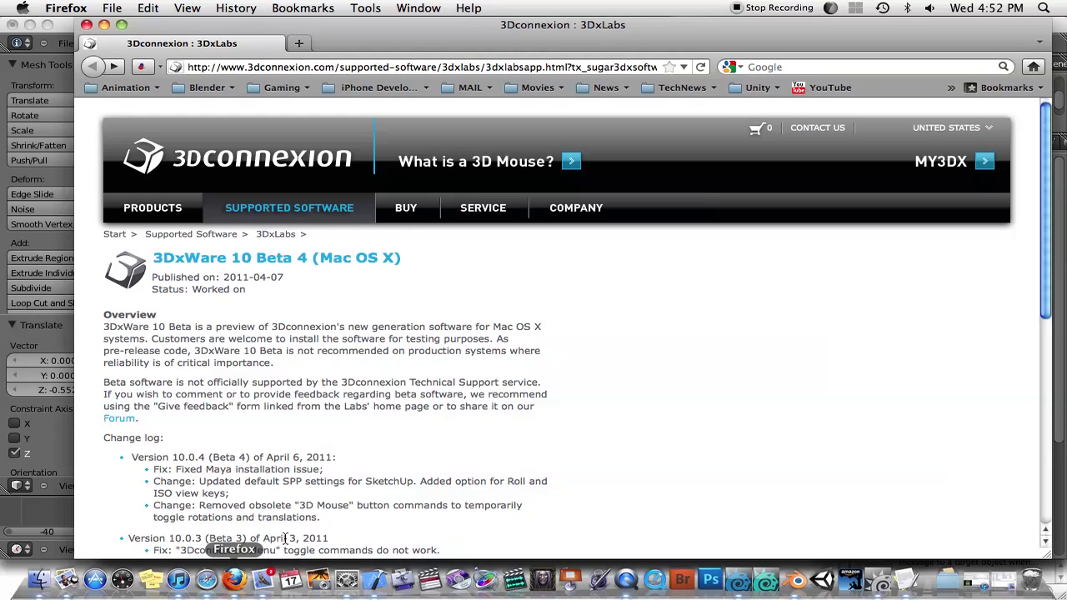
scroll(546, 344, down, 1)
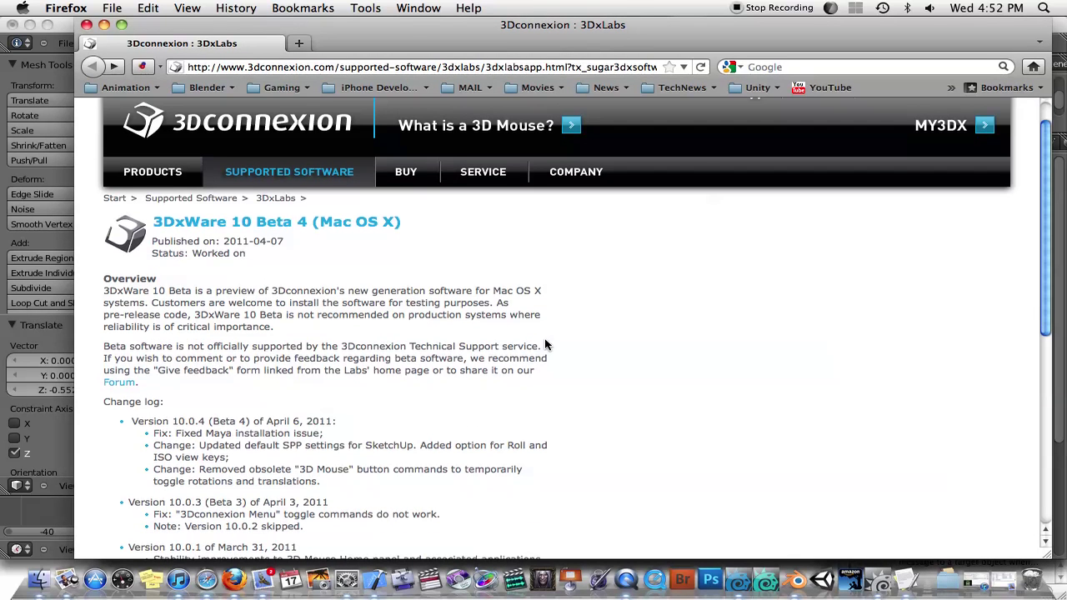
drag(146, 225, 422, 226)
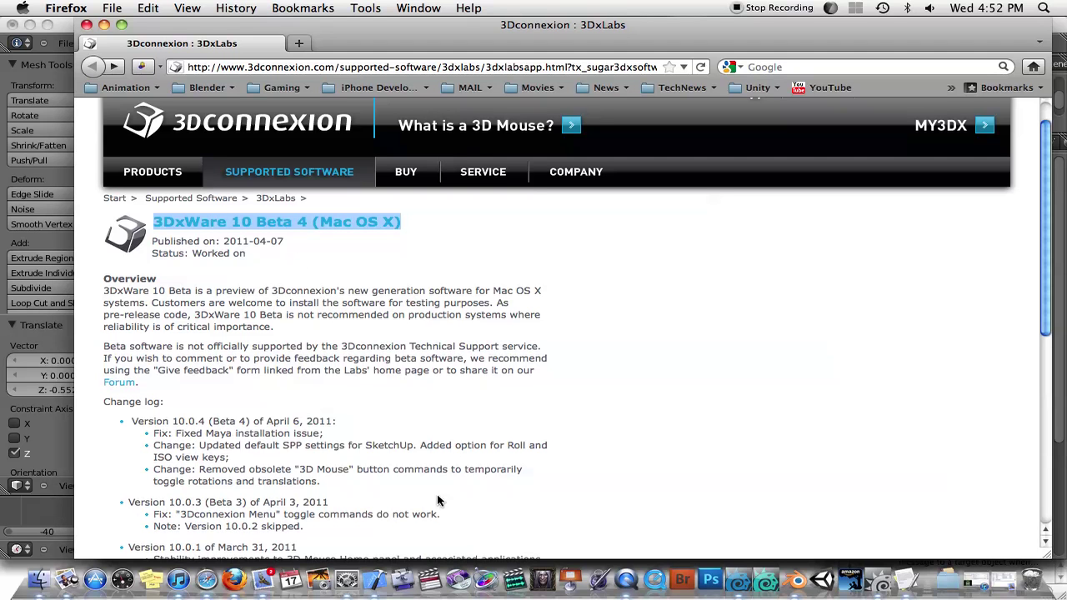
Switch to TextEdit and highlight the full 3DxLabs download page address in the untitled note
click(914, 578)
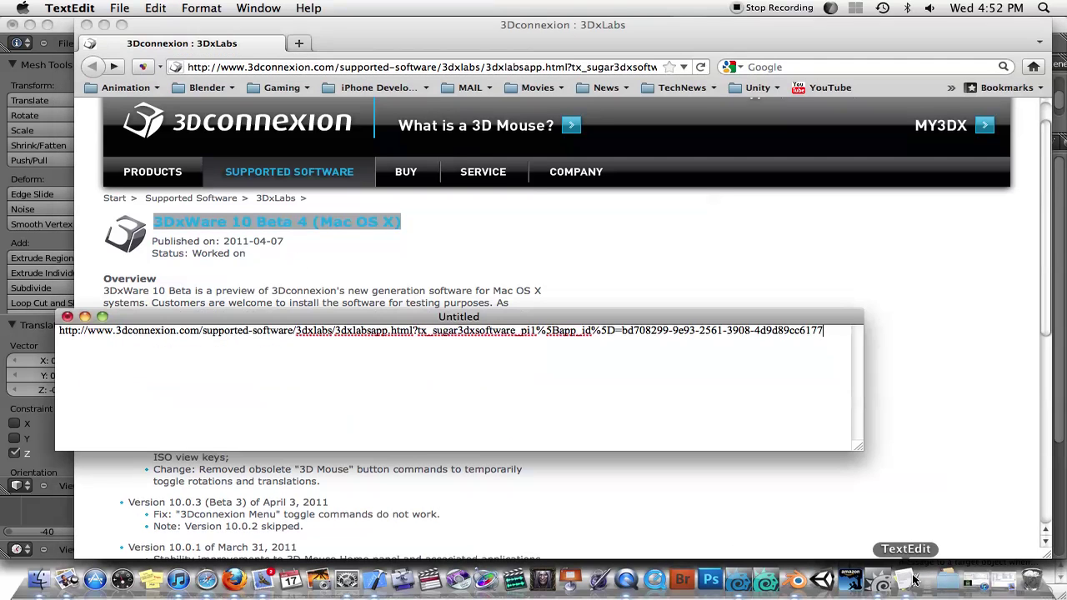
drag(592, 316, 675, 281)
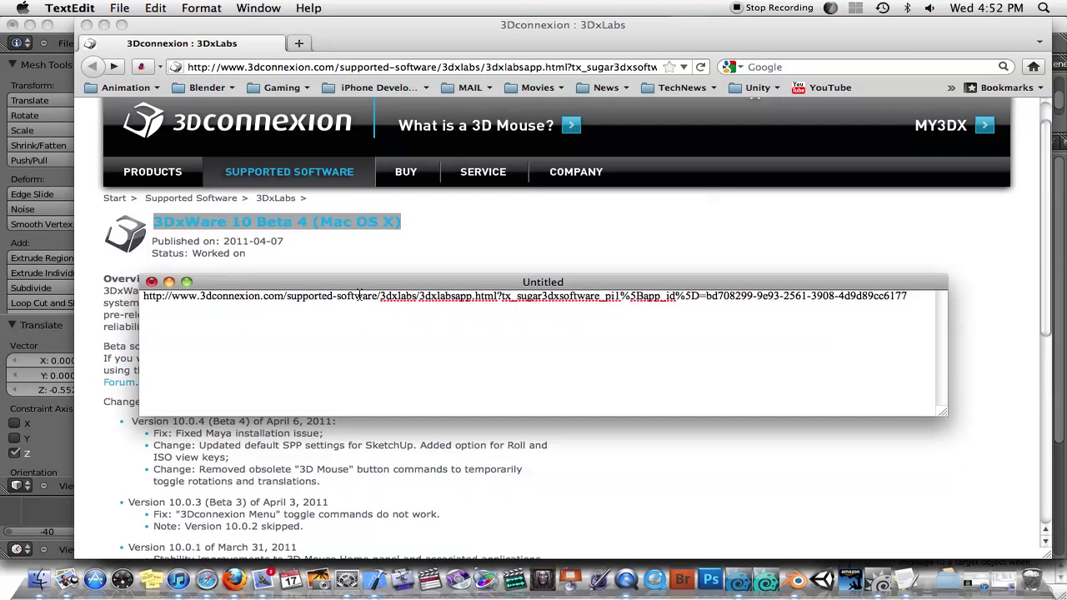
drag(145, 298, 882, 296)
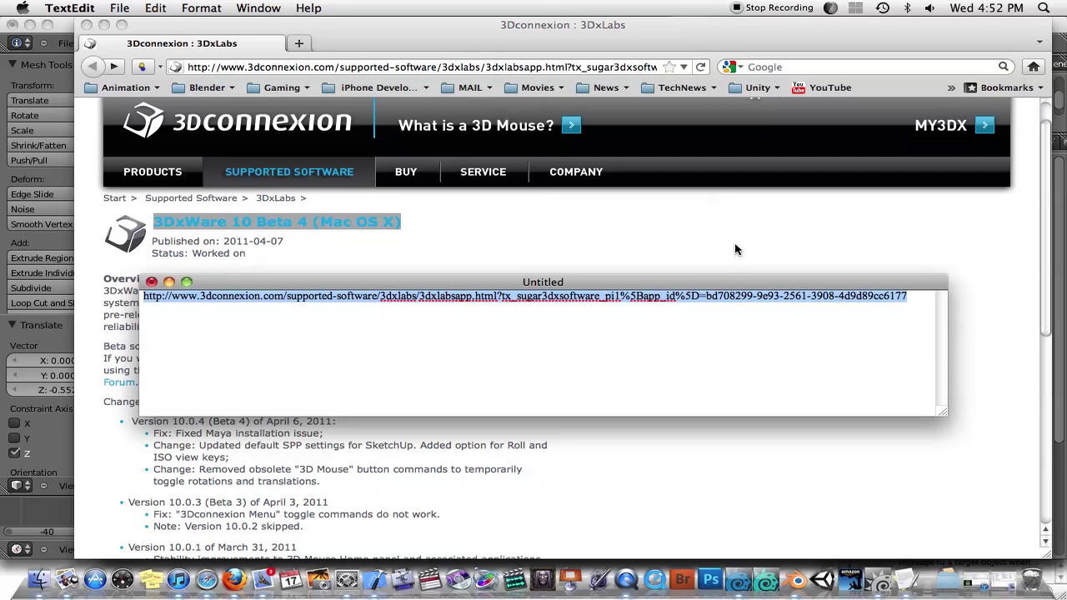
Return to the browser, highlight the driver heading again and look through the change log and compatibility notes
click(313, 229)
drag(150, 220, 427, 226)
scroll(550, 333, down, 5)
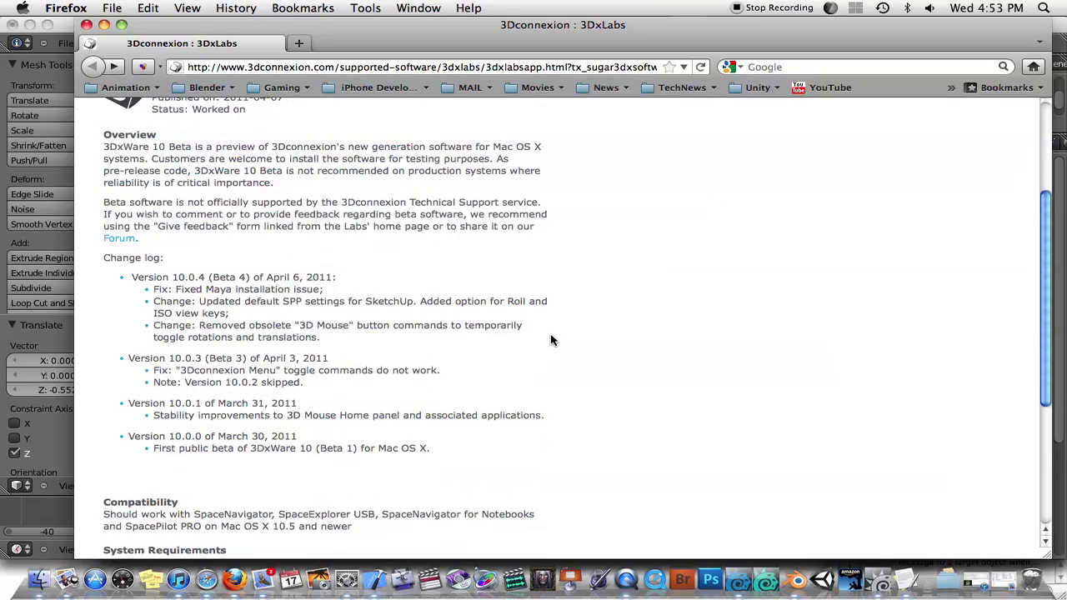
scroll(557, 390, up, 5)
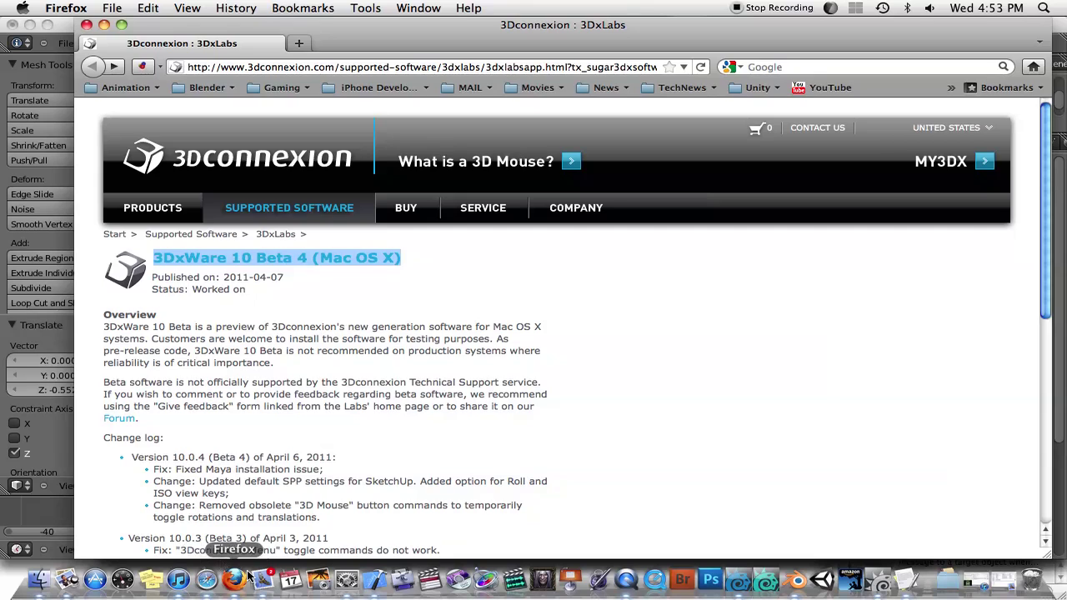
Return to Blender briefly, switch to System Preferences and open the 3Dconnexion settings
click(58, 448)
middle_drag(565, 323, 575, 317)
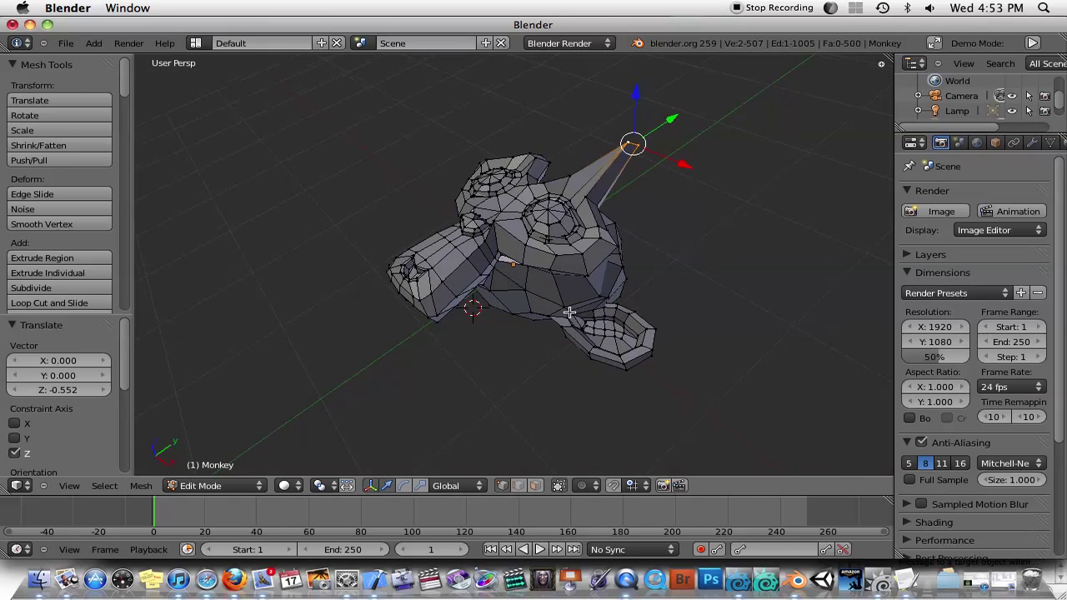
click(350, 578)
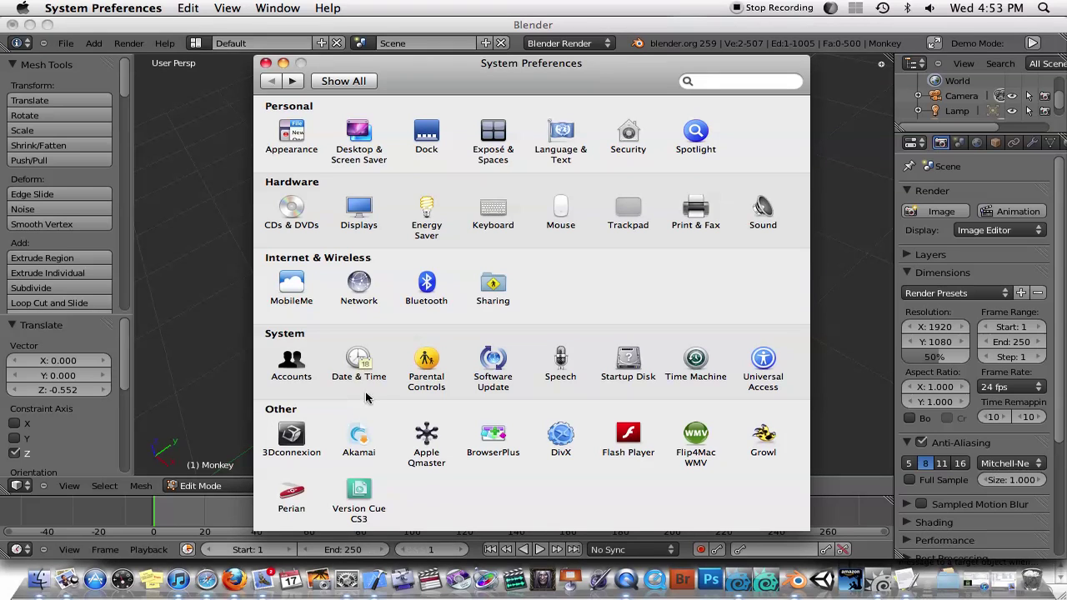
click(291, 435)
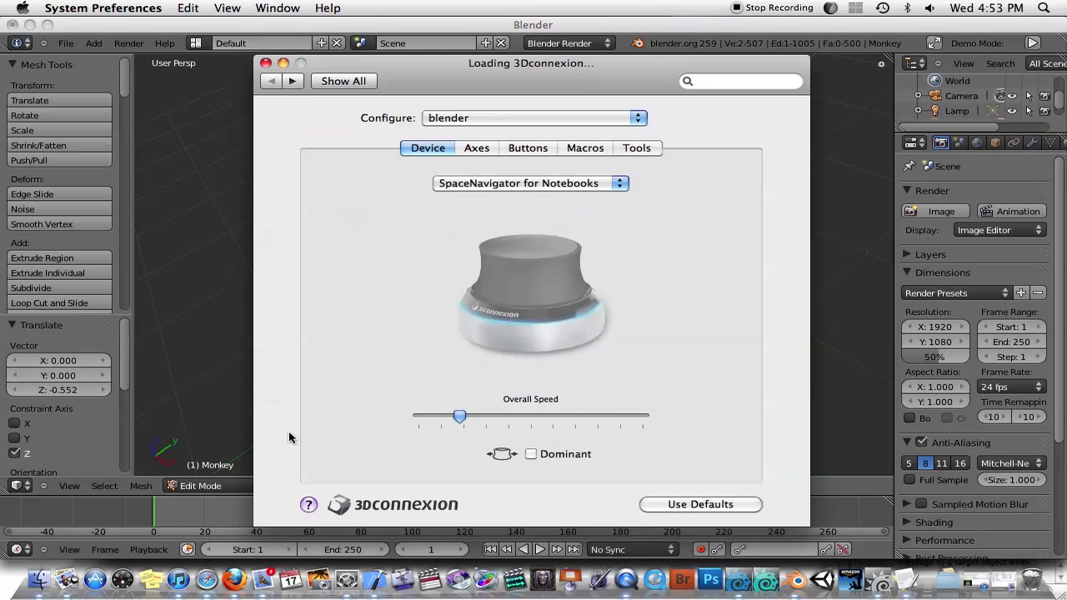
Check that the settings configure blender and examine the 3D mouse axis mappings, starting with the 3D Mouse Right axis
click(481, 123)
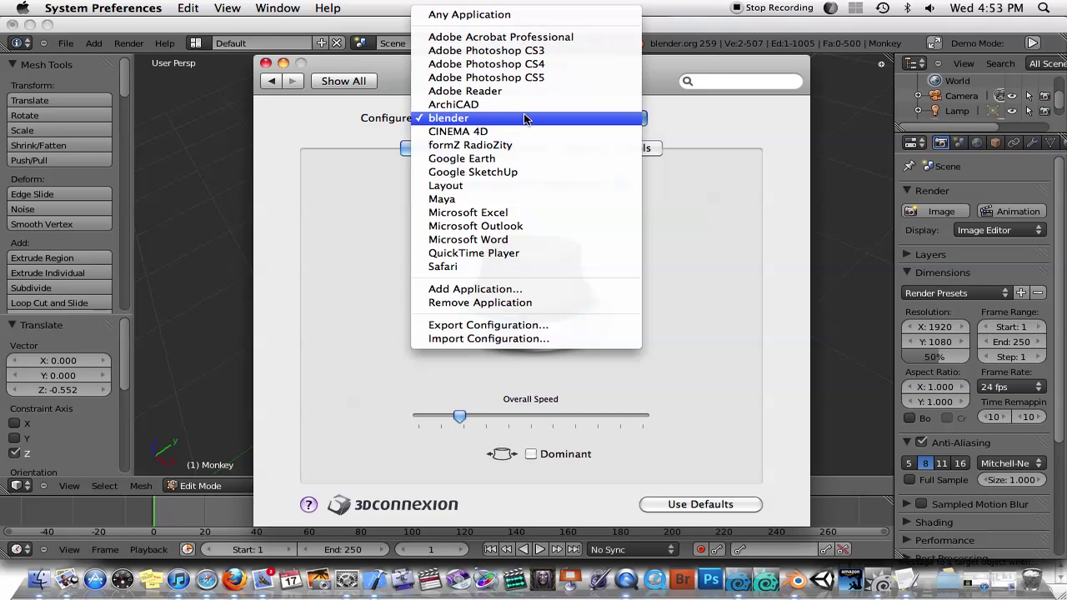
click(518, 118)
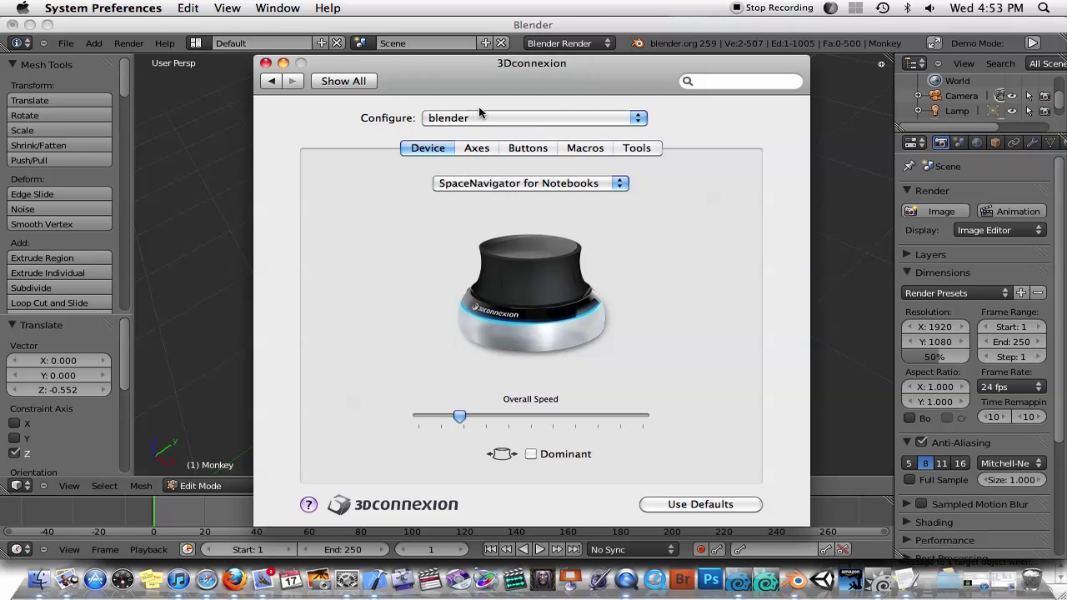
click(487, 148)
click(419, 200)
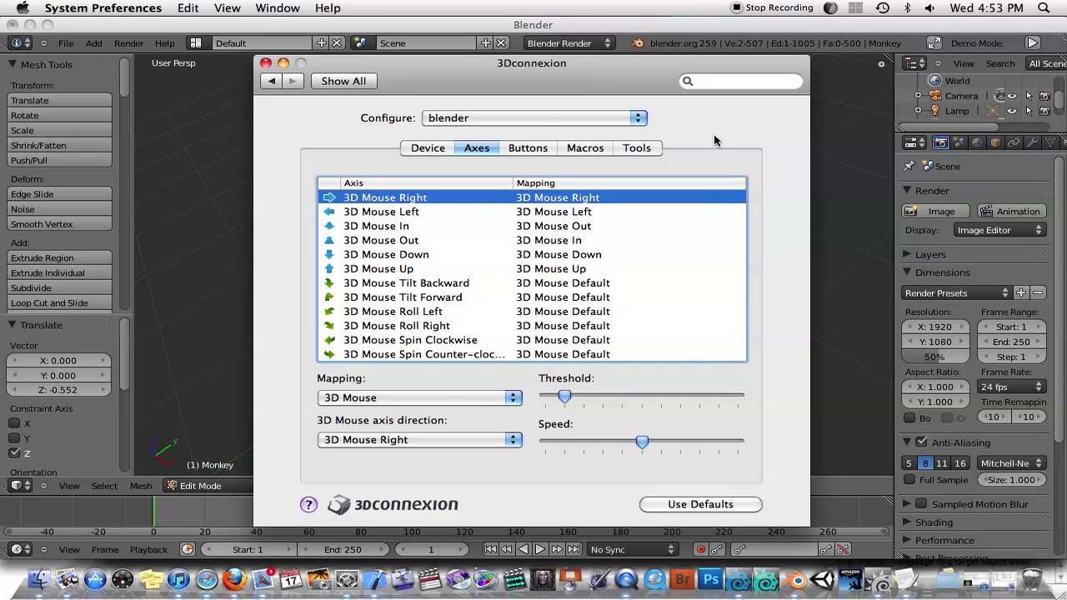
Return to Blender and start a new file from the default scene
click(834, 169)
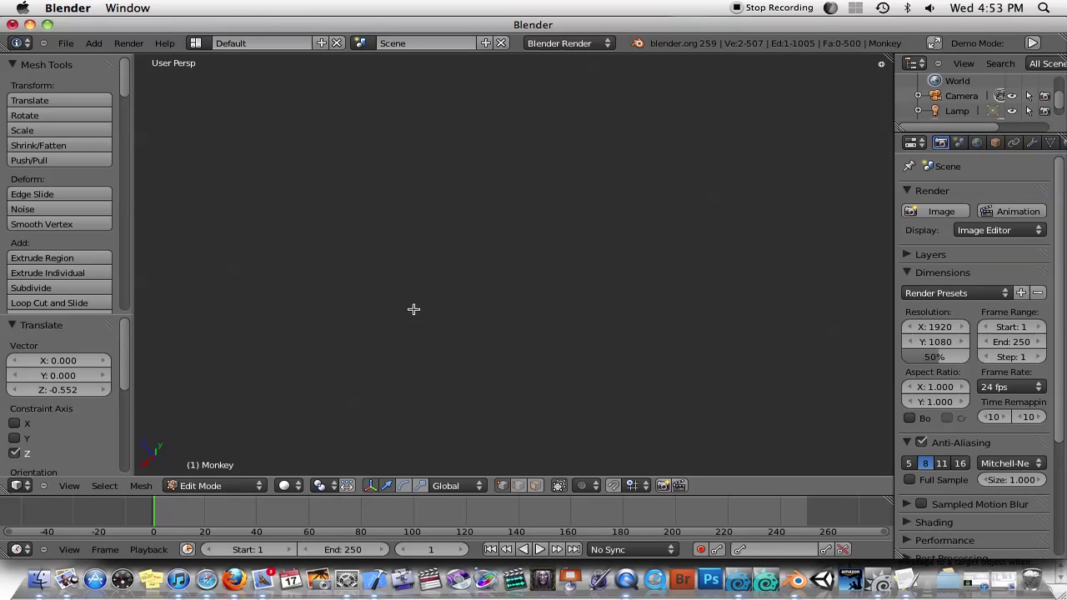
click(65, 43)
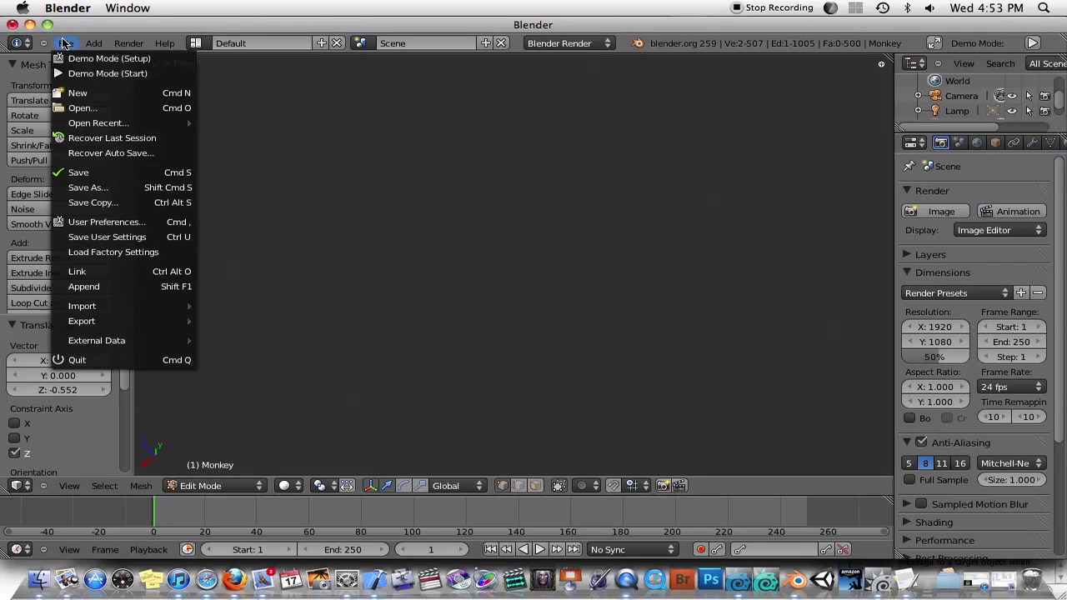
click(94, 90)
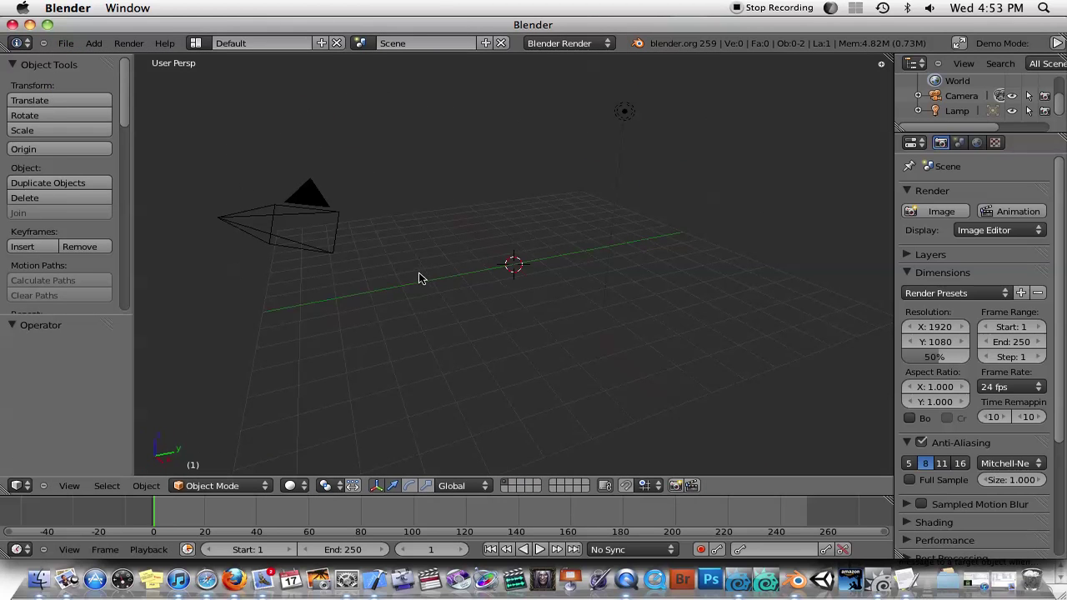
Add a Monkey mesh at the scene's 3D cursor
key(shift+a)
mouse_move(418, 274)
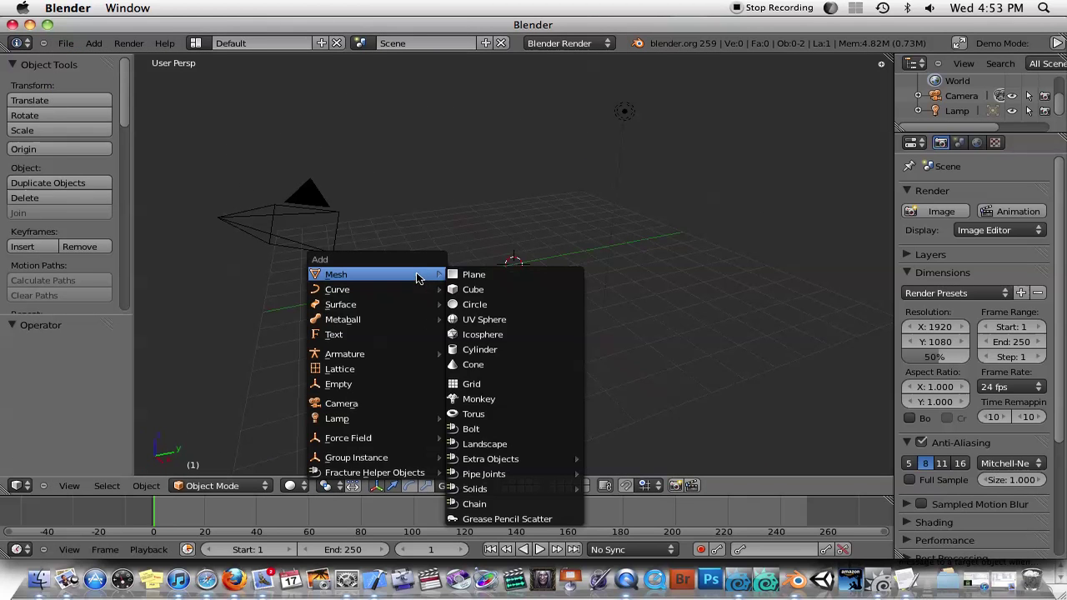
click(482, 398)
scroll(567, 322, down, 5)
scroll(567, 322, up, 5)
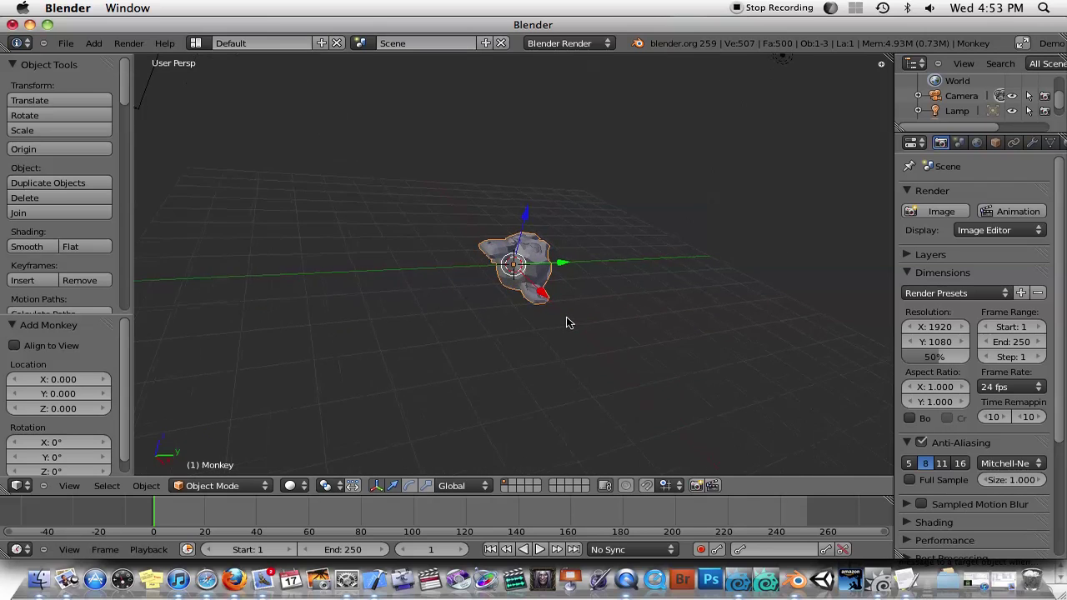
scroll(567, 317, up, 3)
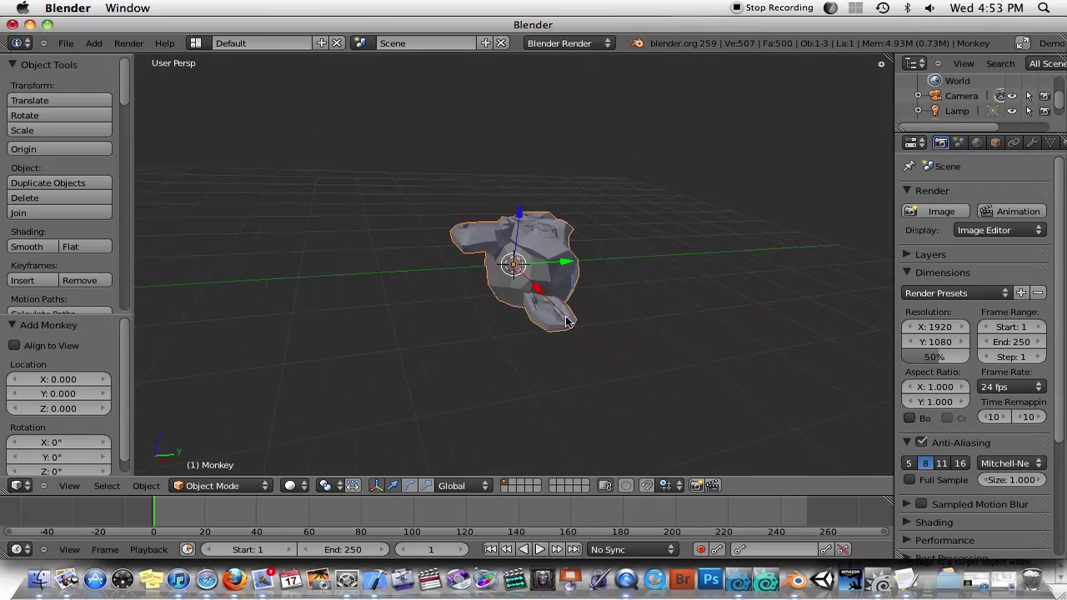
middle_drag(562, 313, 556, 318)
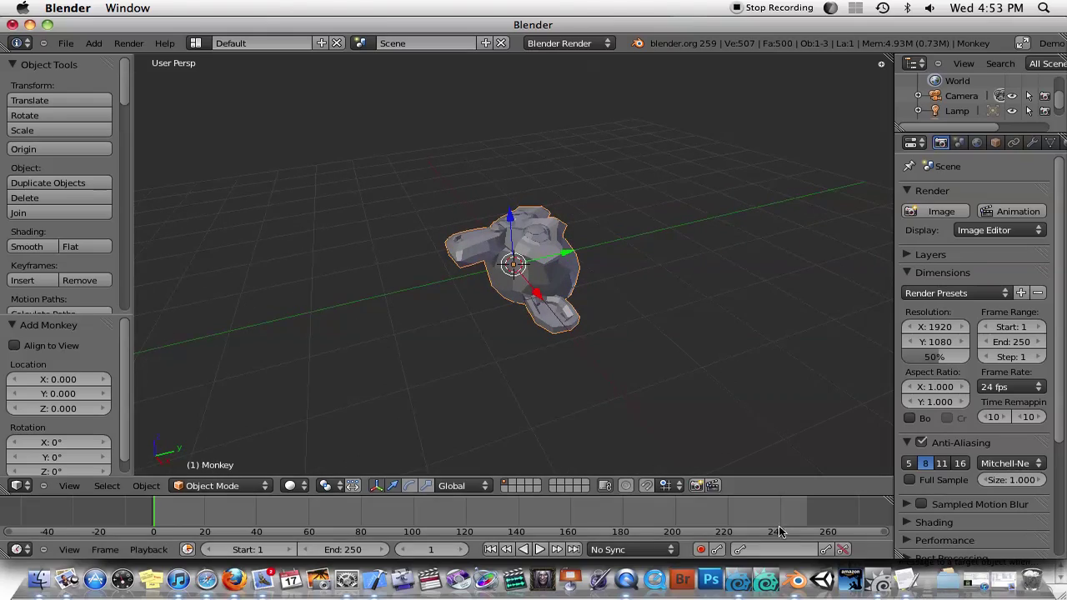
Switch to LightWave Layout, close the preferences and shift the Perspective view around the camera
click(738, 579)
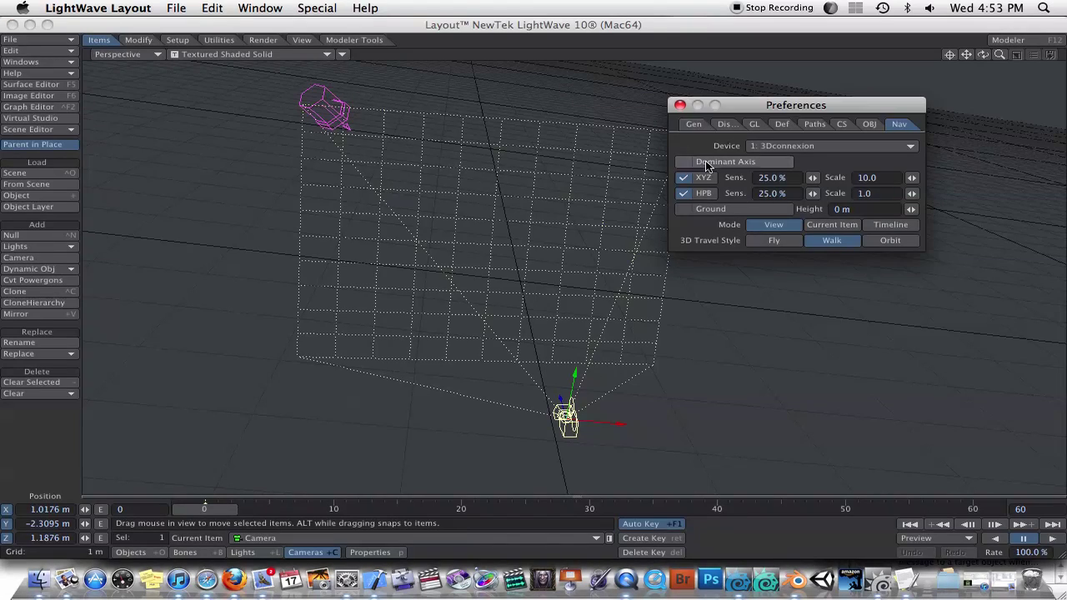
click(681, 105)
click(664, 223)
alt+drag(664, 223, 651, 223)
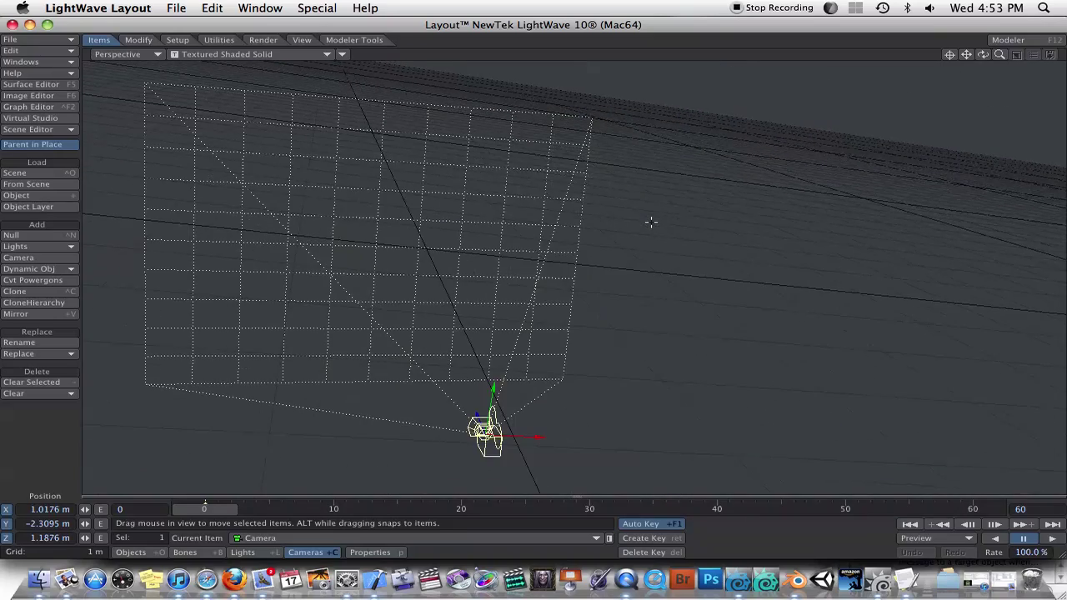
Reopen the preferences, show the navigation settings for the 3Dconnexion device and set the navigation mode to Current Item
key(o)
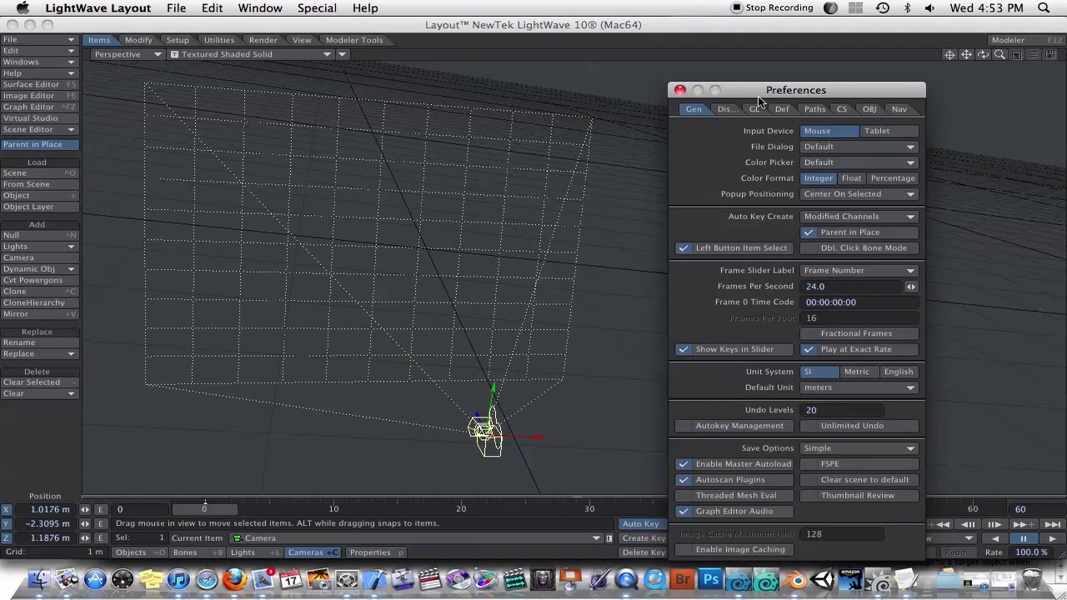
drag(768, 93, 728, 51)
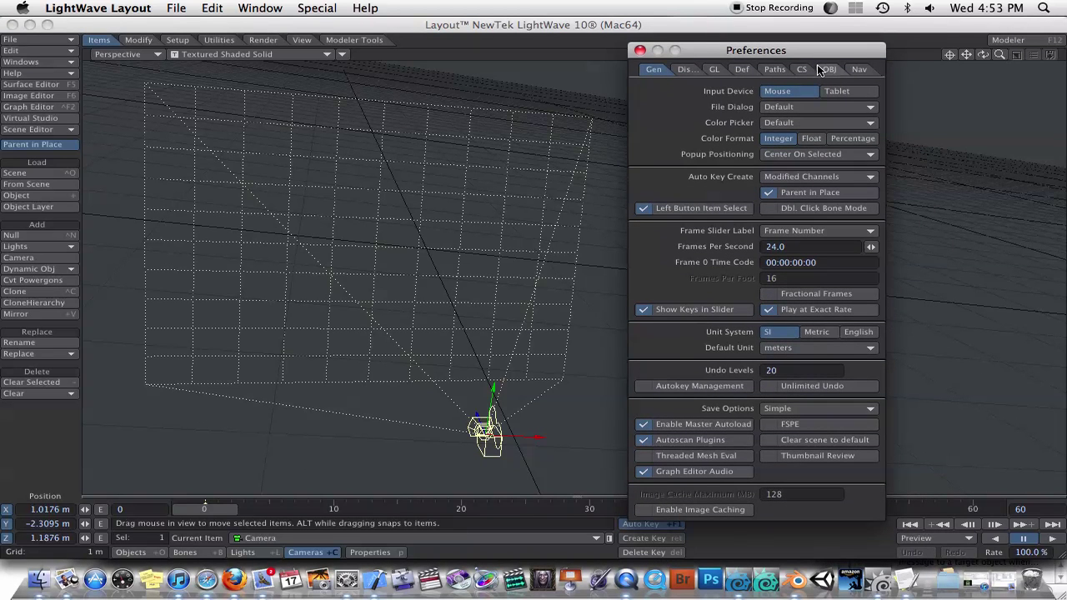
click(859, 69)
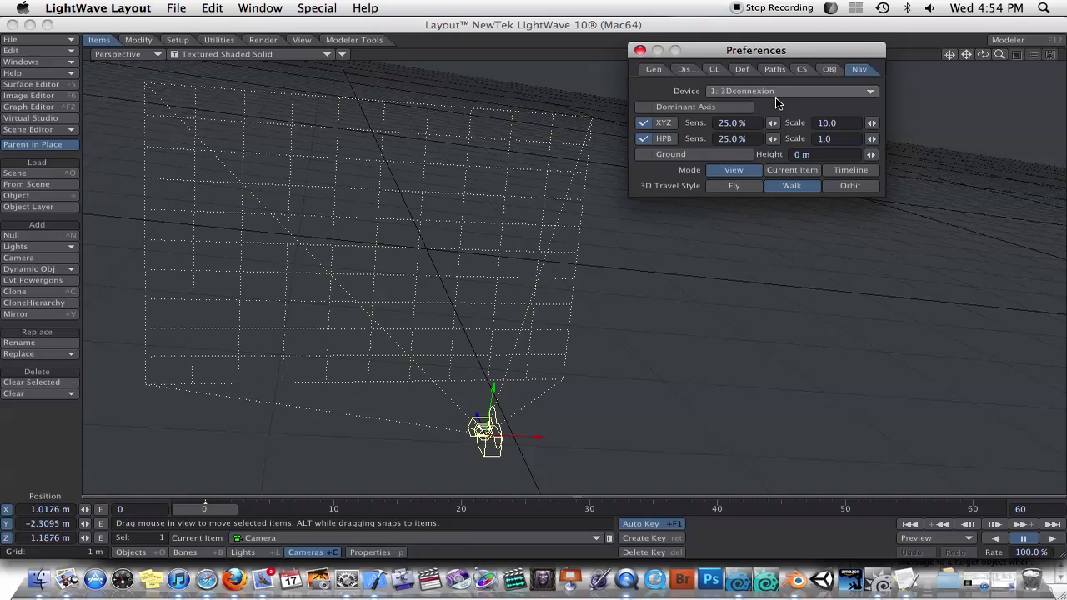
click(802, 92)
click(803, 93)
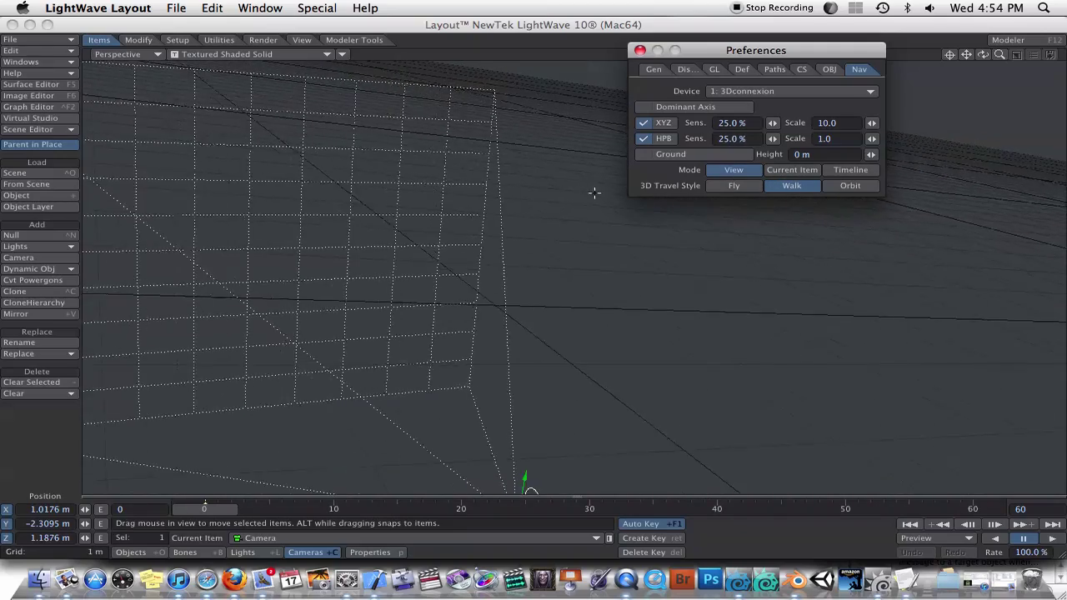
click(805, 172)
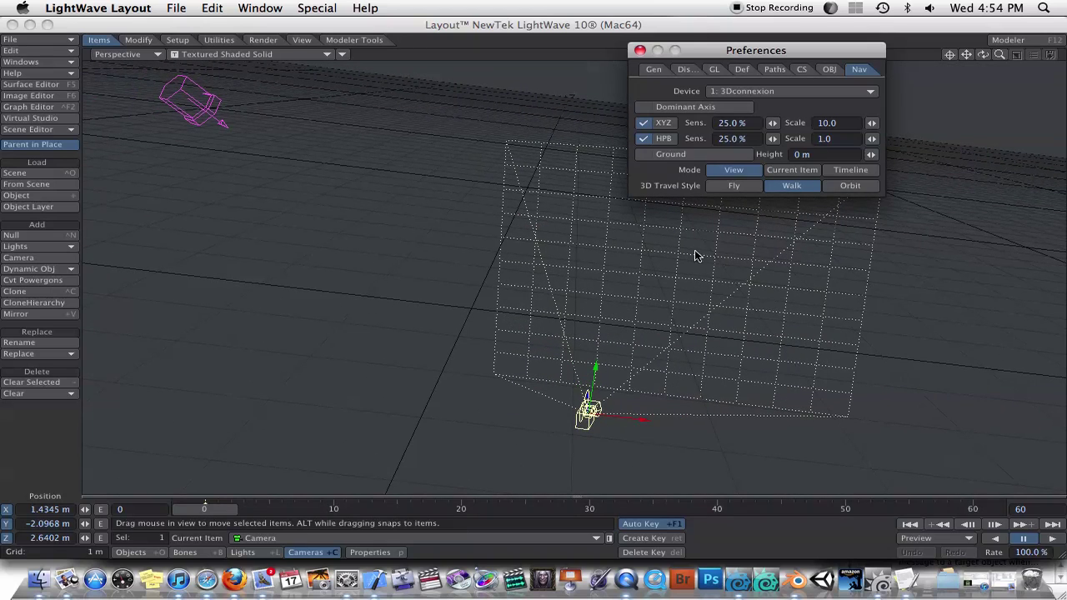
Switch back to Blender and widen the tool shelf beside the 3D view
click(796, 580)
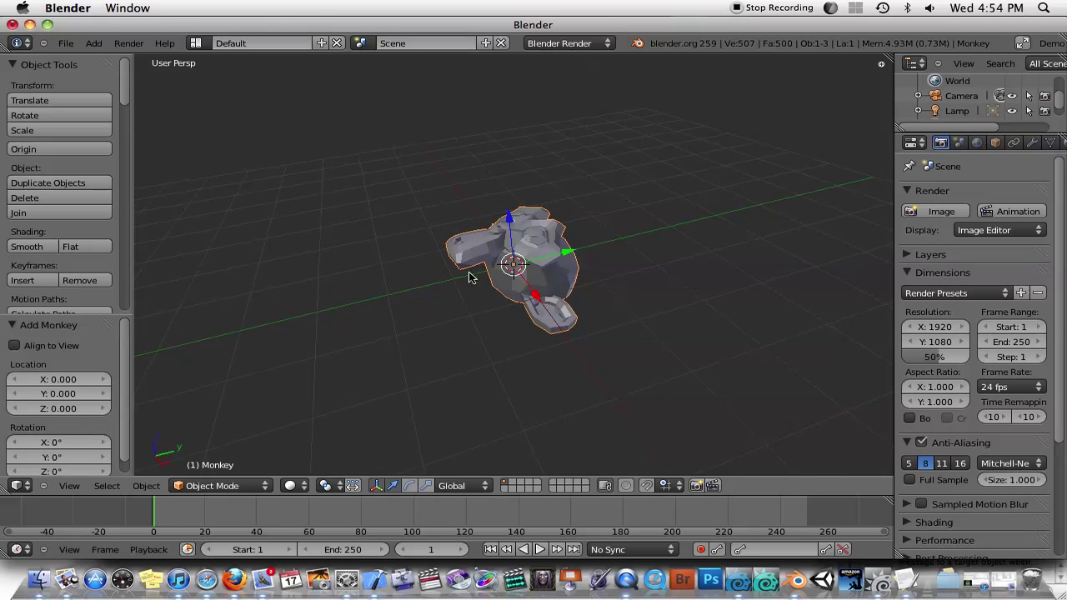
drag(133, 241, 237, 241)
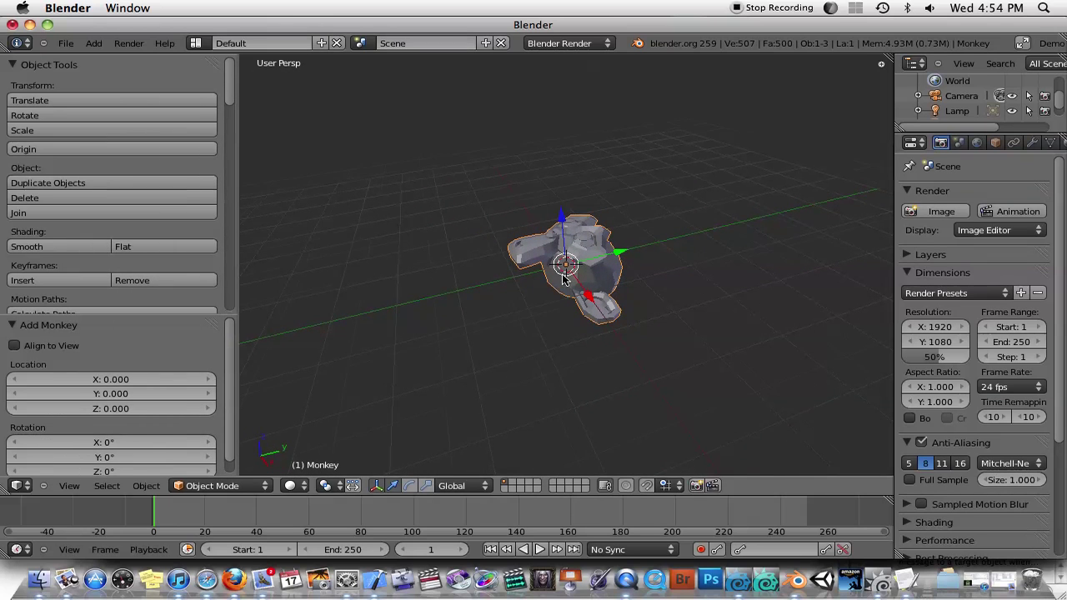
scroll(563, 280, up, 3)
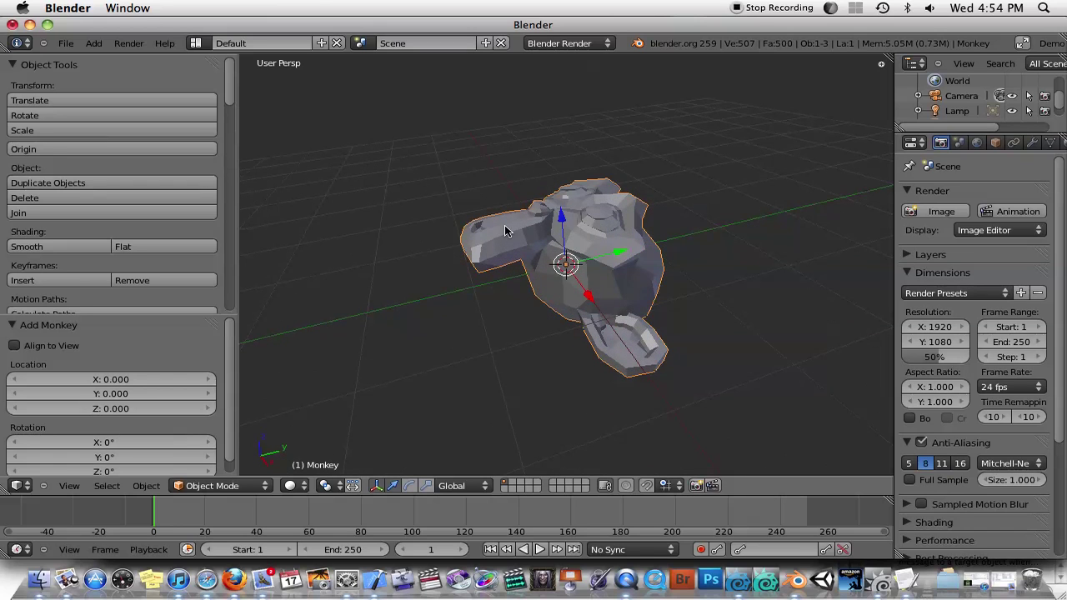
Place the 3D cursor on top of the monkey's snout, using the orthographic right and top views
key(KP_3)
key(KP_5)
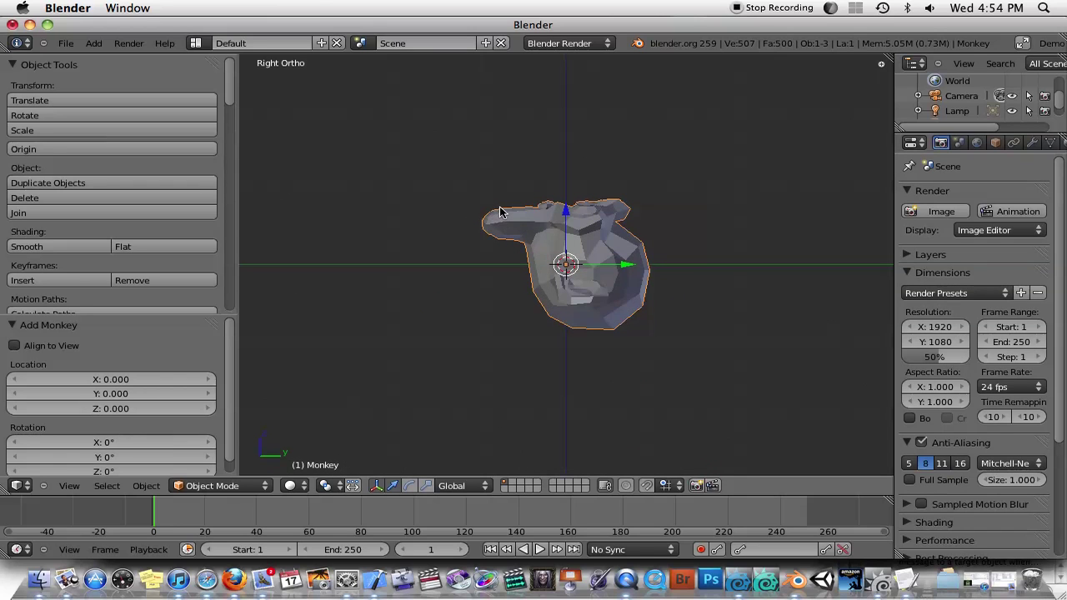
key(KP_7)
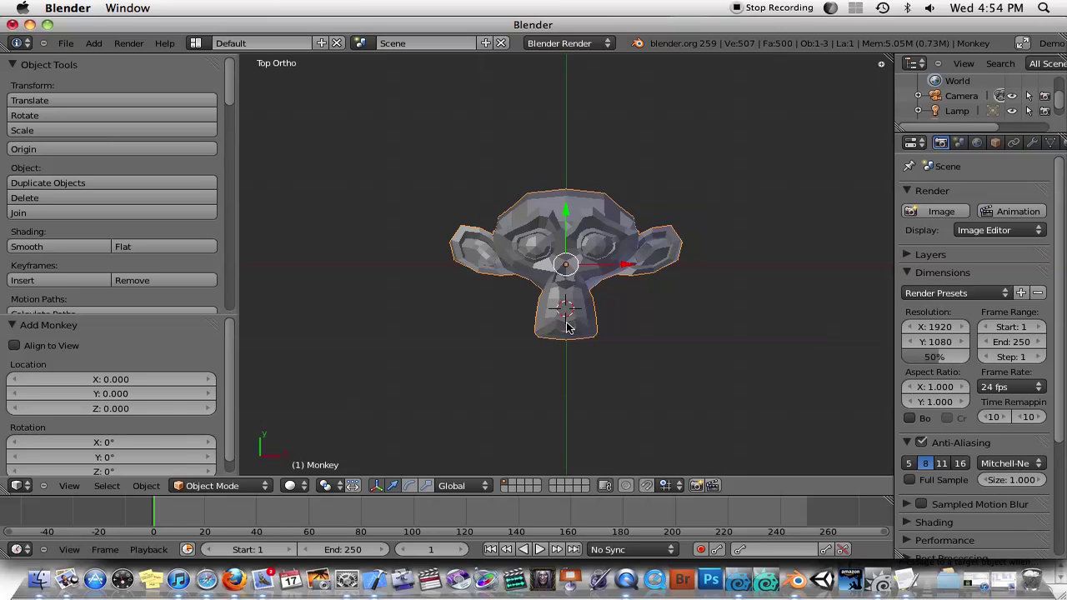
key(KP_3)
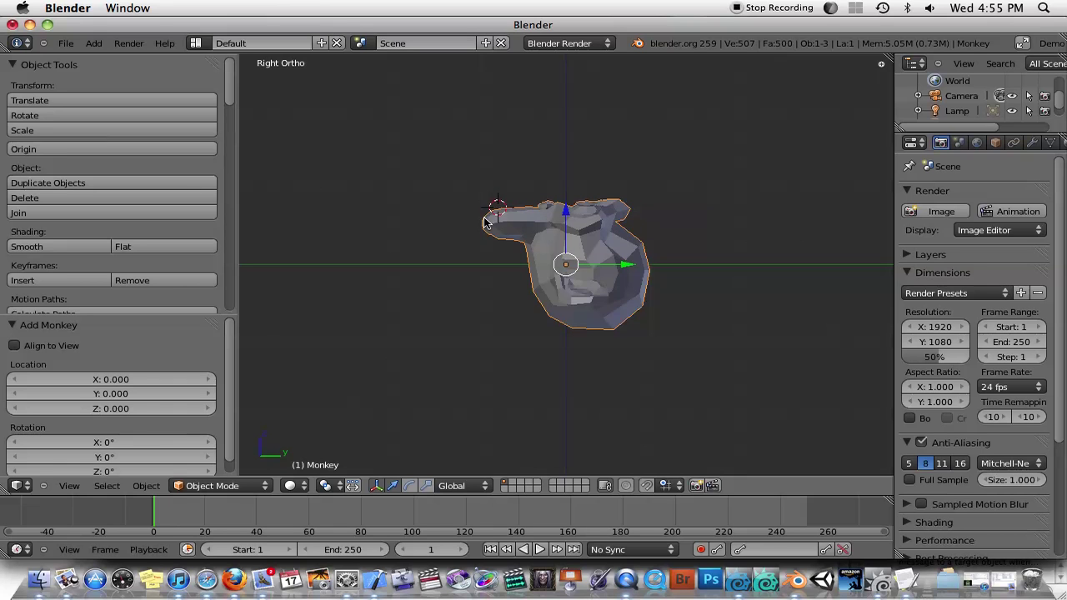
Examine the 3D cursor's placement on the monkey's snout from several angles and distances
middle_drag(484, 220, 674, 281)
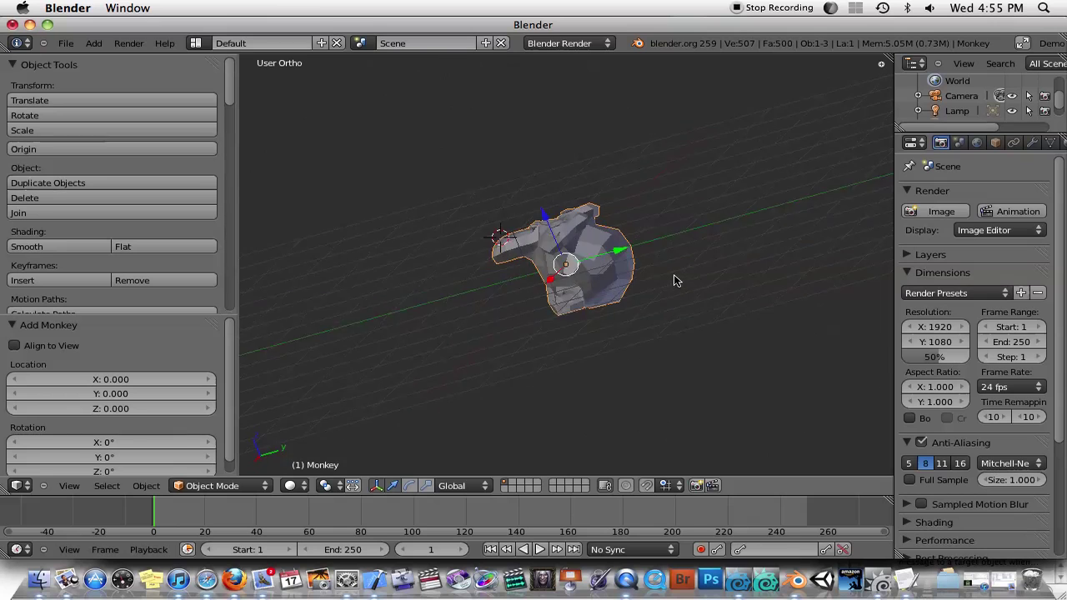
scroll(672, 279, down, 10)
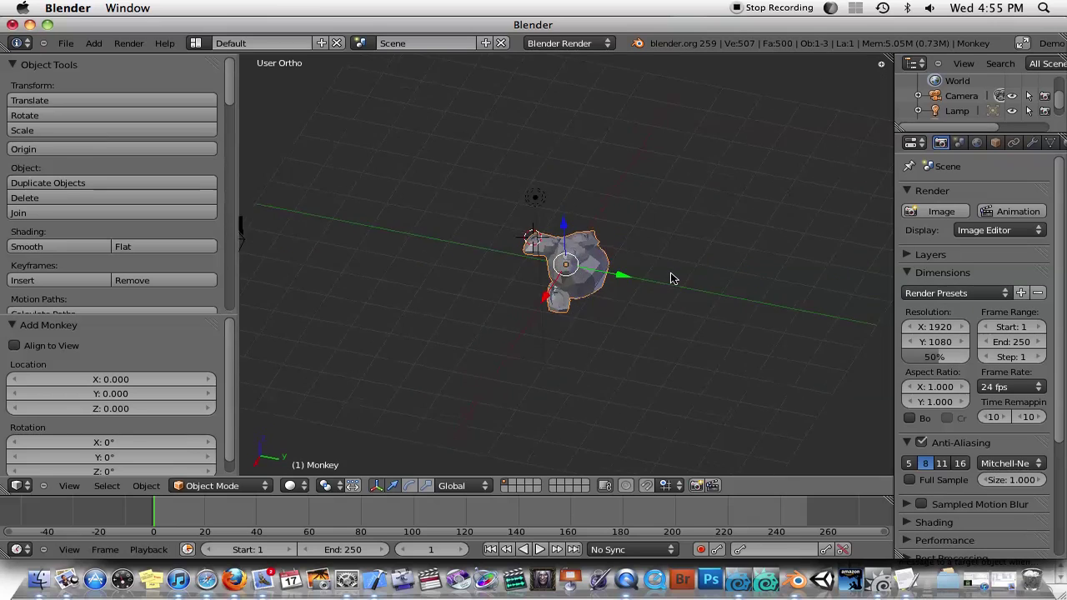
scroll(673, 278, right, 5)
scroll(672, 278, left, 10)
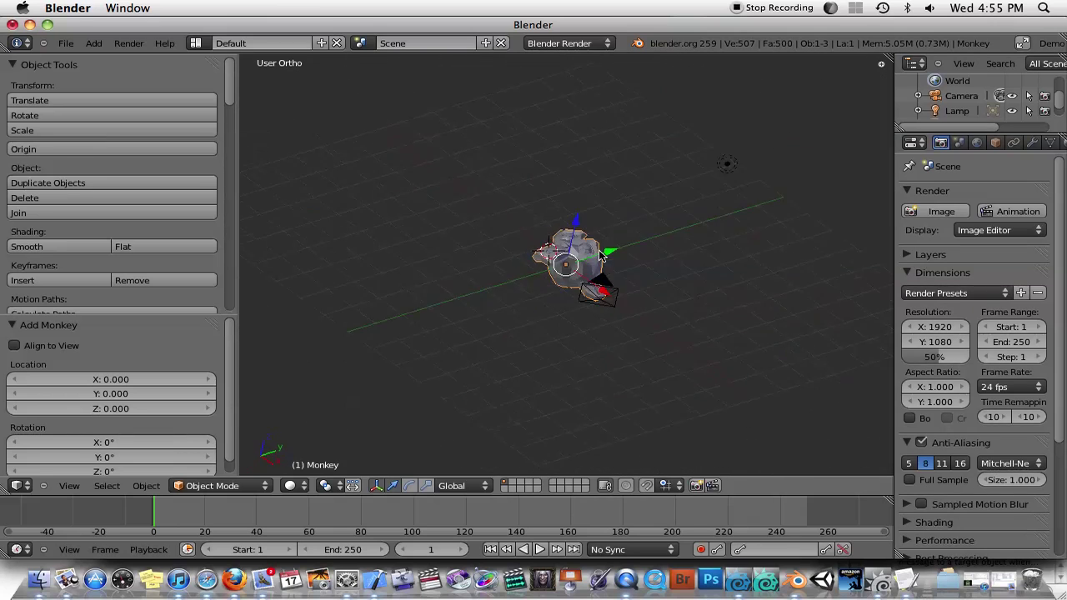
scroll(600, 255, up, 6)
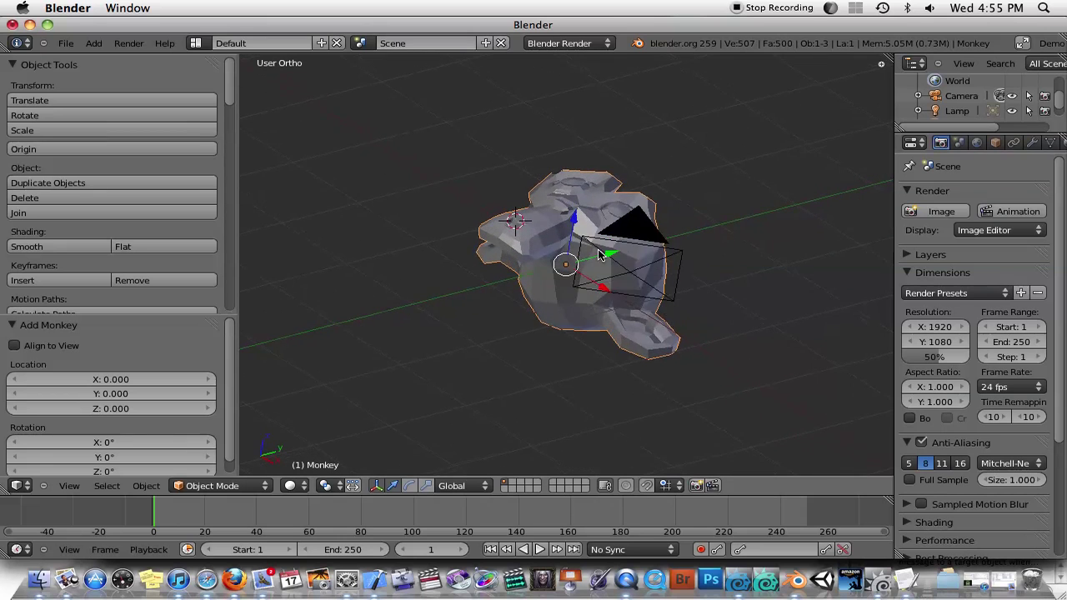
scroll(600, 254, down, 8)
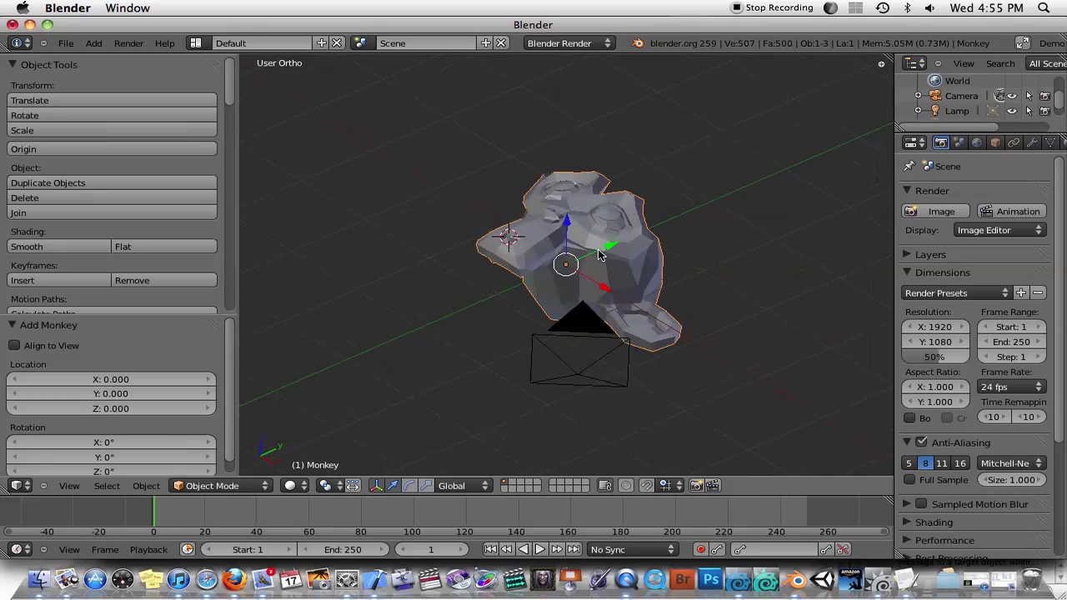
scroll(598, 255, up, 1)
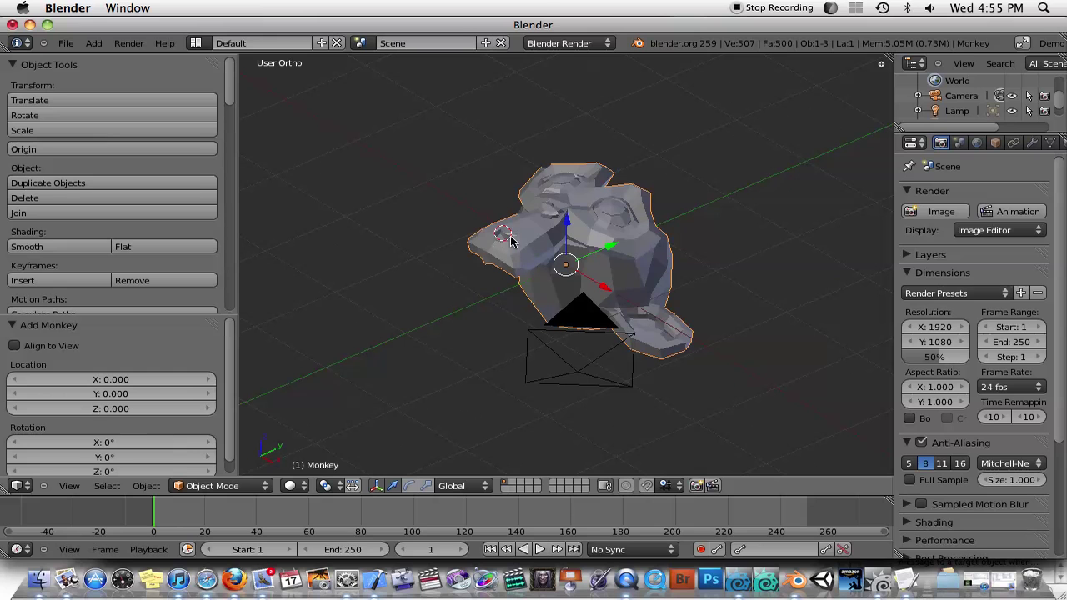
Grow ivy on the monkey from the 3D cursor with Add Ivy to Mesh
key(shift+a)
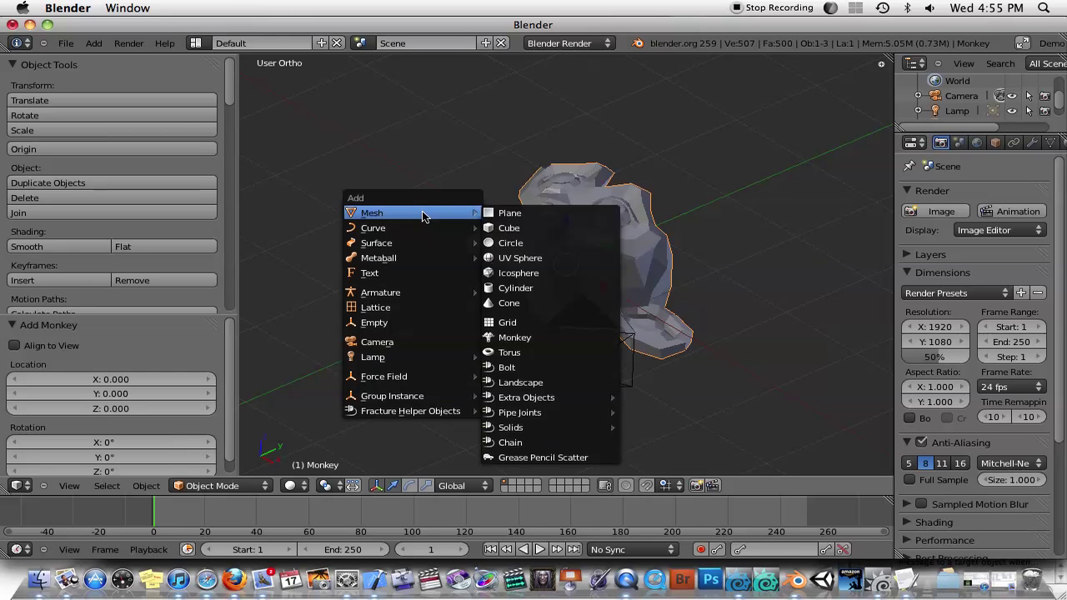
mouse_move(400, 227)
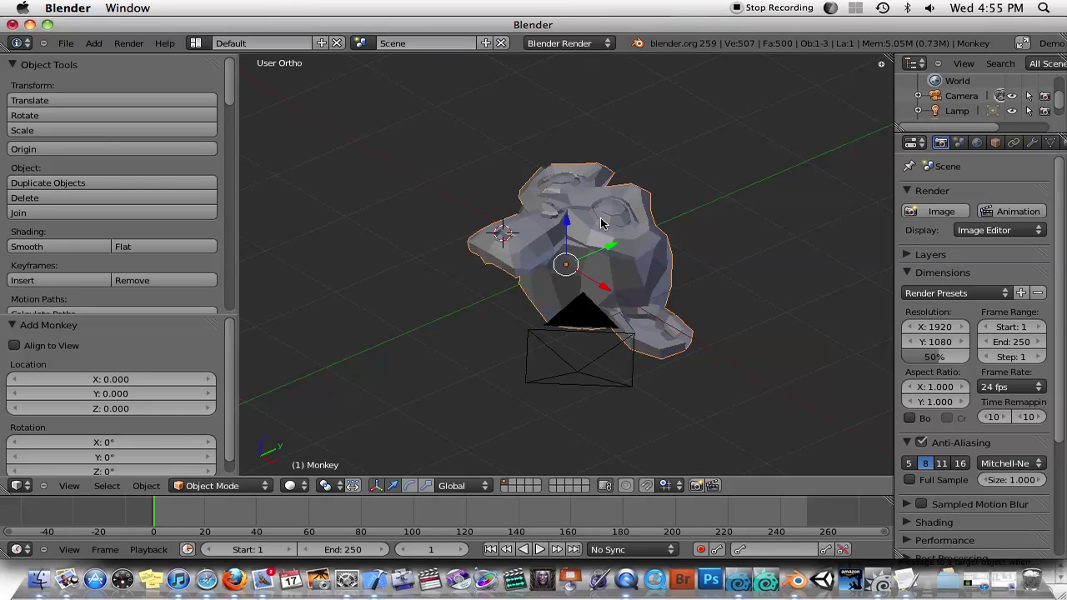
key(shift+a)
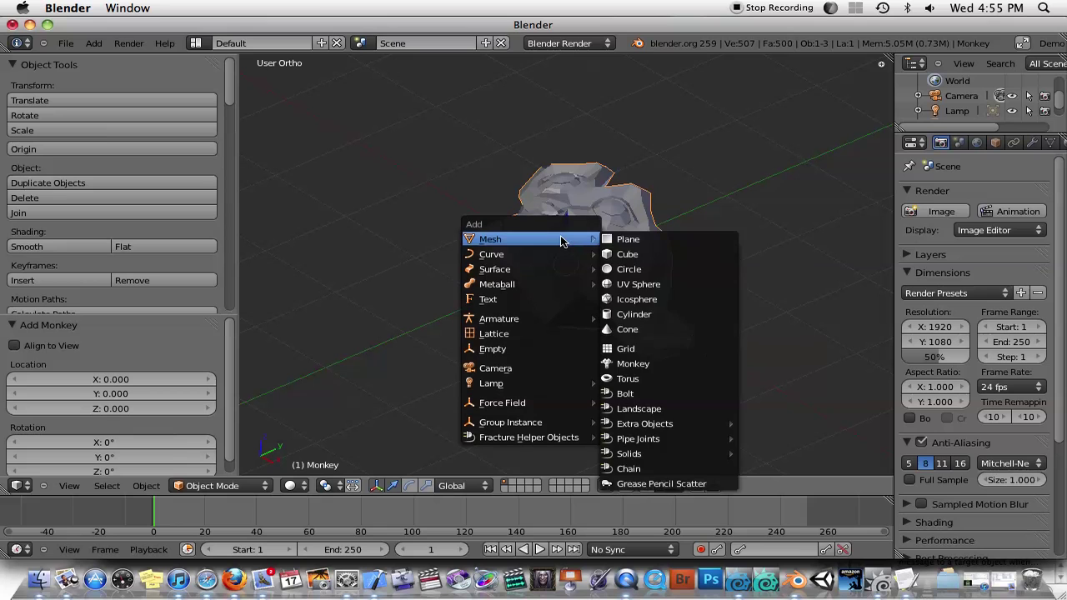
mouse_move(536, 254)
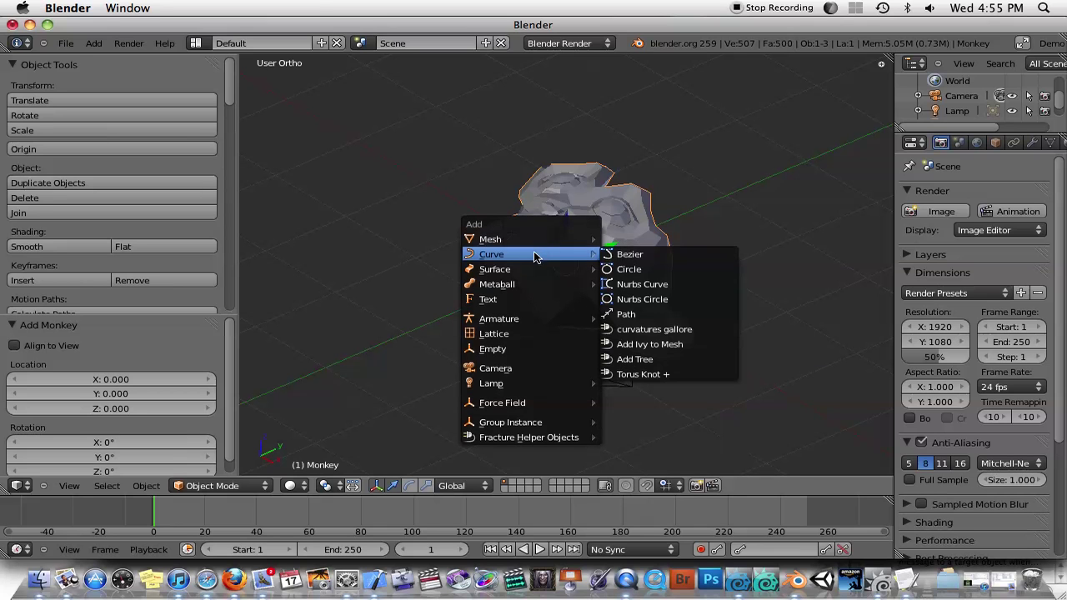
click(660, 345)
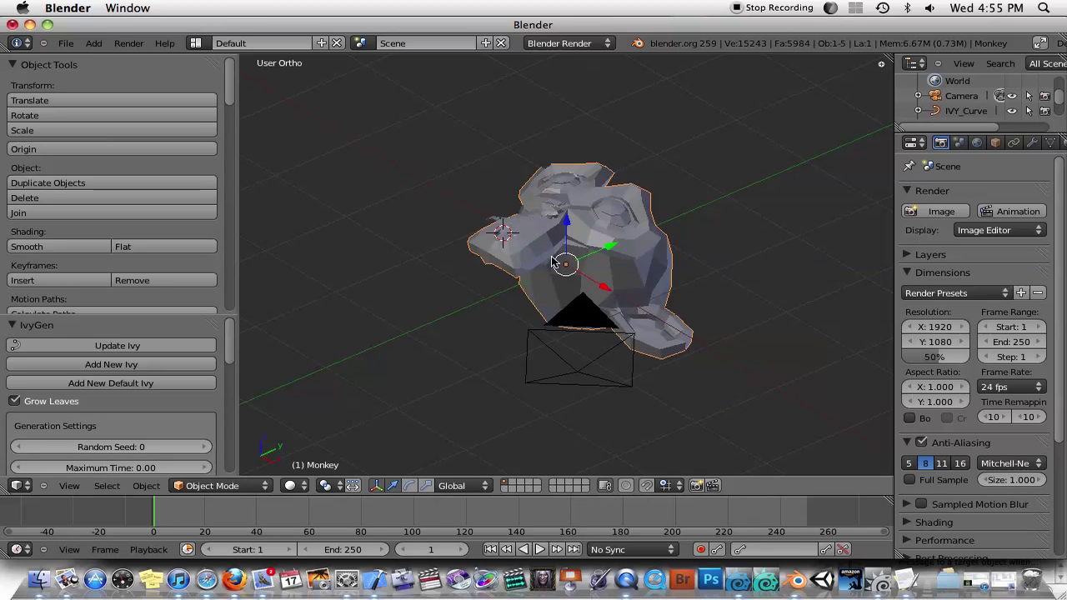
Inspect the ivy on the monkey's snout up close, toggling wireframe shading on and back off
scroll(551, 256, up, 2)
mouse_move(552, 257)
middle_down()
mouse_move(538, 260)
mouse_move(664, 255)
middle_up()
key(z)
scroll(540, 259, up, 1)
key(z)
scroll(579, 271, down, 2)
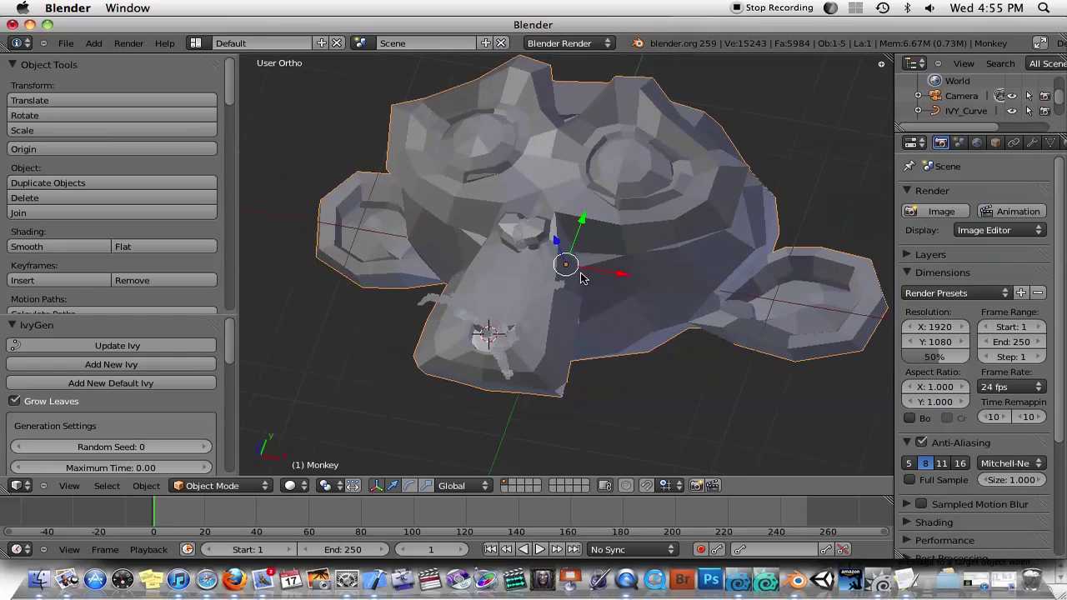
Enlarge the IvyGen settings area in height and width and look through its generation, size and weight settings
middle_drag(573, 265, 500, 293)
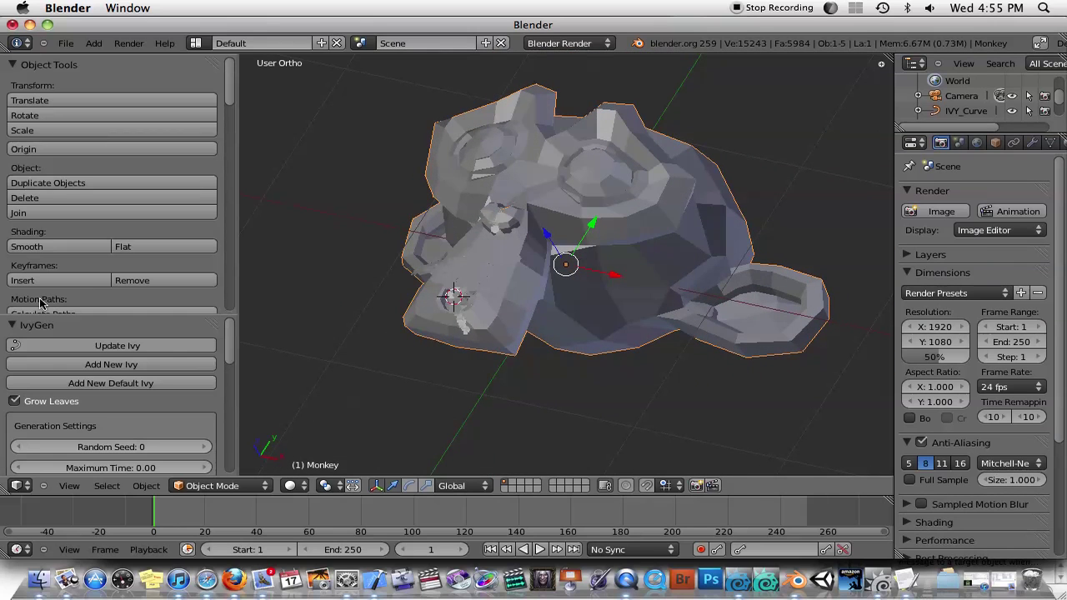
drag(42, 317, 75, 111)
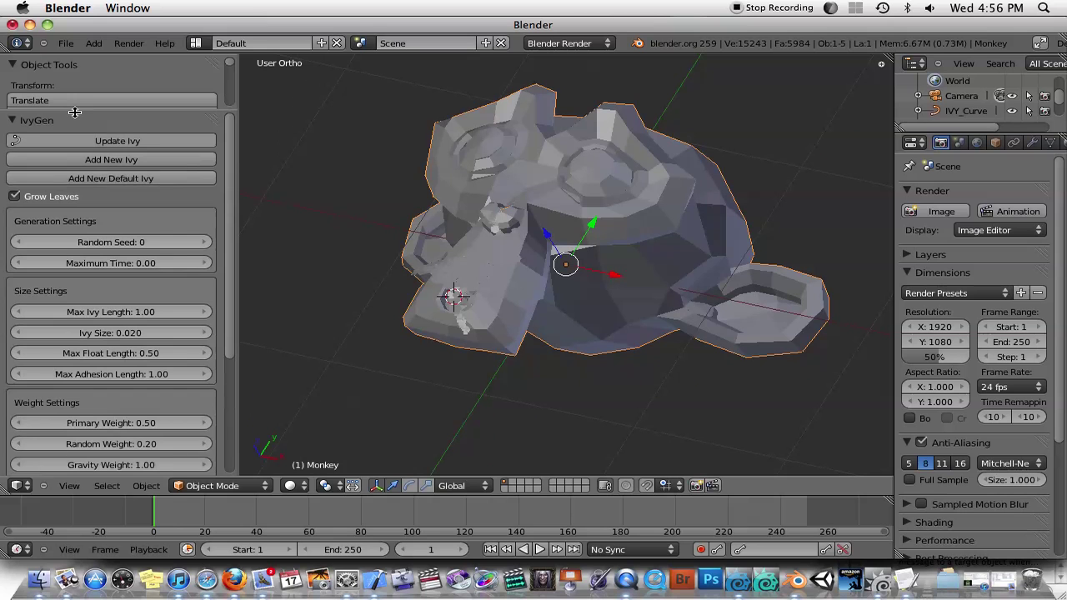
drag(237, 195, 283, 193)
scroll(166, 248, down, 6)
scroll(164, 250, up, 5)
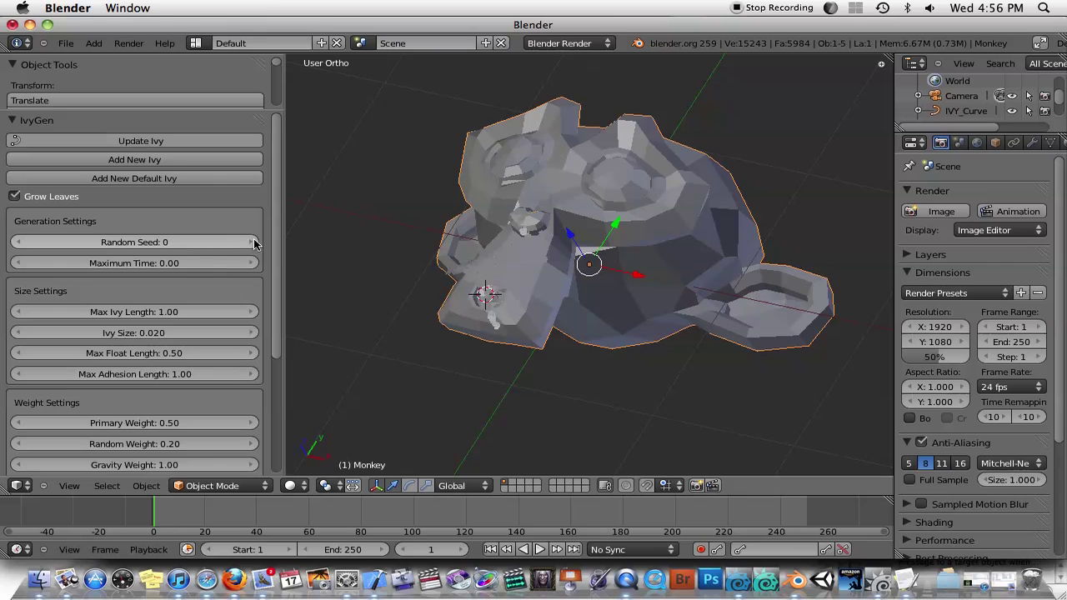
Set the ivy's random seed to 2 and its max float length to 0.62, and update the ivy
click(254, 241)
click(253, 242)
click(250, 353)
click(250, 353)
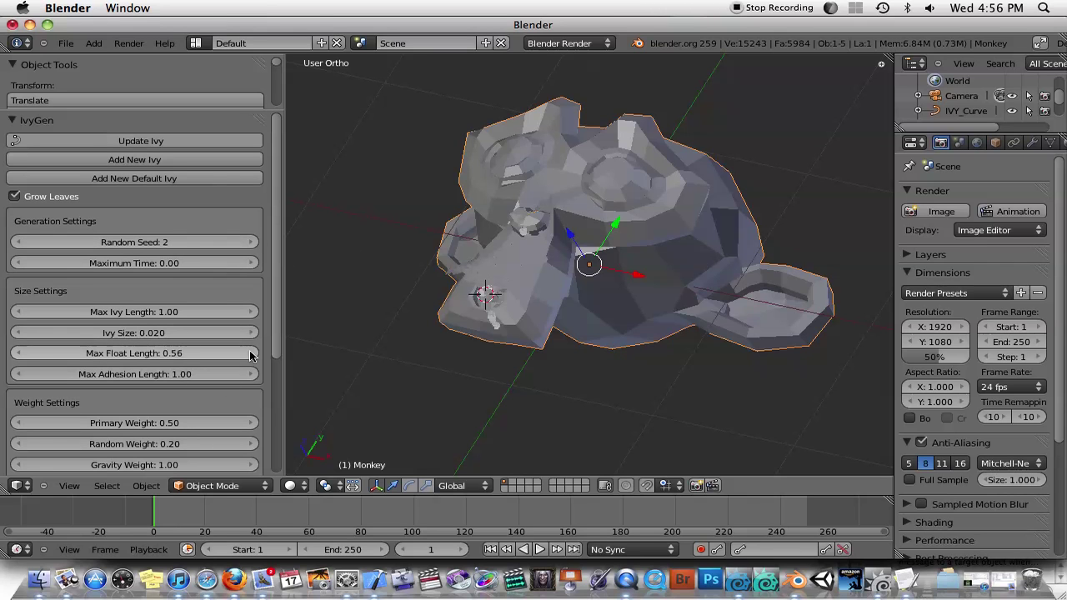
click(251, 353)
click(251, 354)
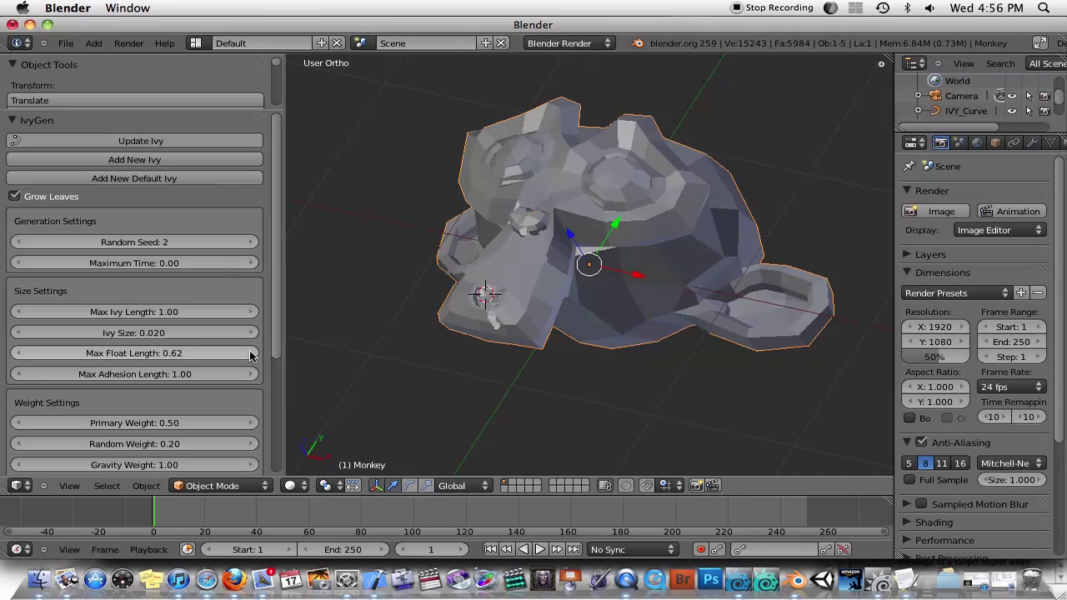
click(164, 146)
Raise the ivy's branching probability in the branch settings and update the ivy on the monkey's snout
middle_drag(602, 297, 535, 281)
scroll(562, 284, up, 3)
scroll(214, 297, down, 1)
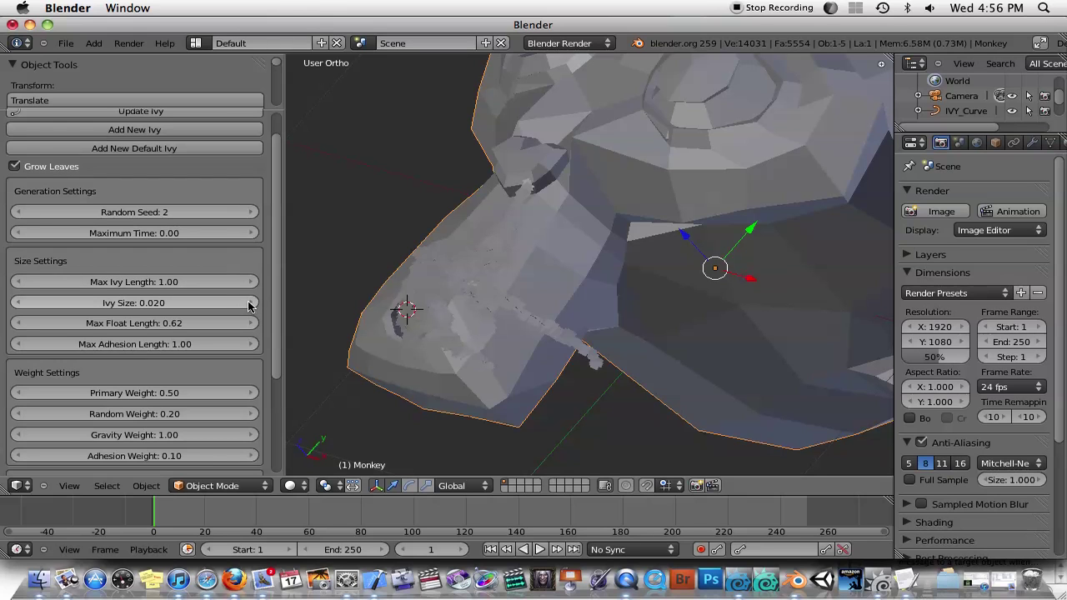
scroll(242, 306, down, 3)
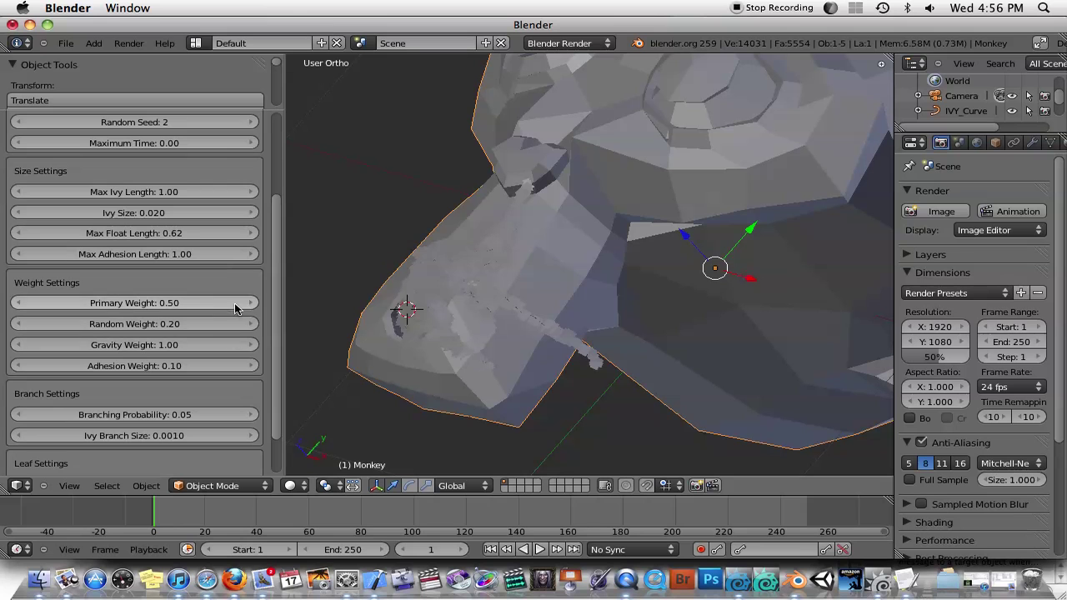
drag(208, 414, 258, 414)
scroll(160, 183, up, 4)
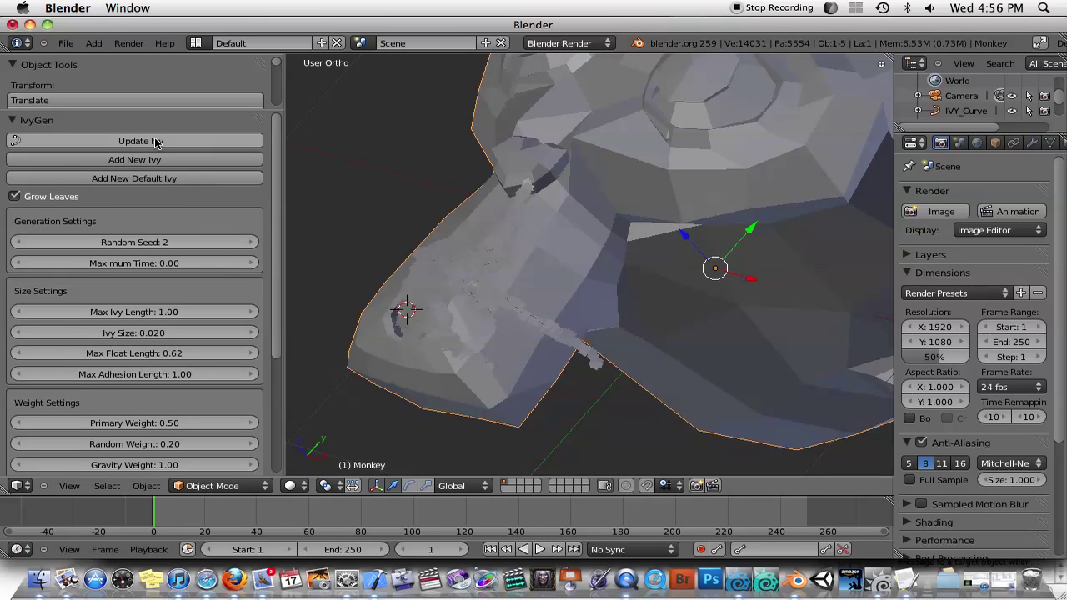
click(154, 143)
Widen the properties area and examine the updated ivy on the snout up close and from a distance
middle_drag(505, 331, 540, 371)
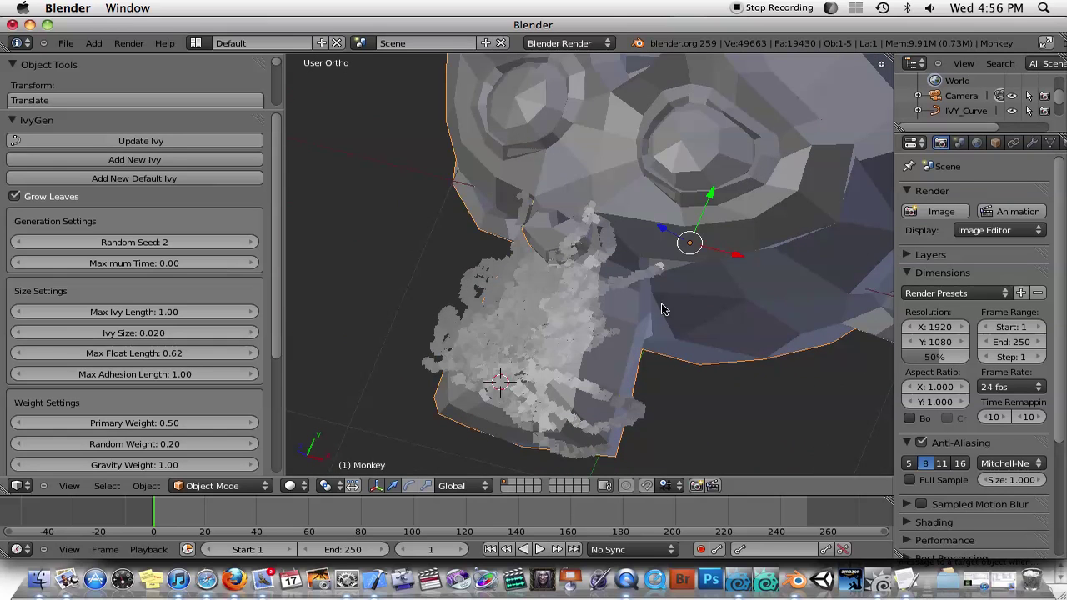
drag(895, 159, 776, 157)
scroll(537, 325, up, 6)
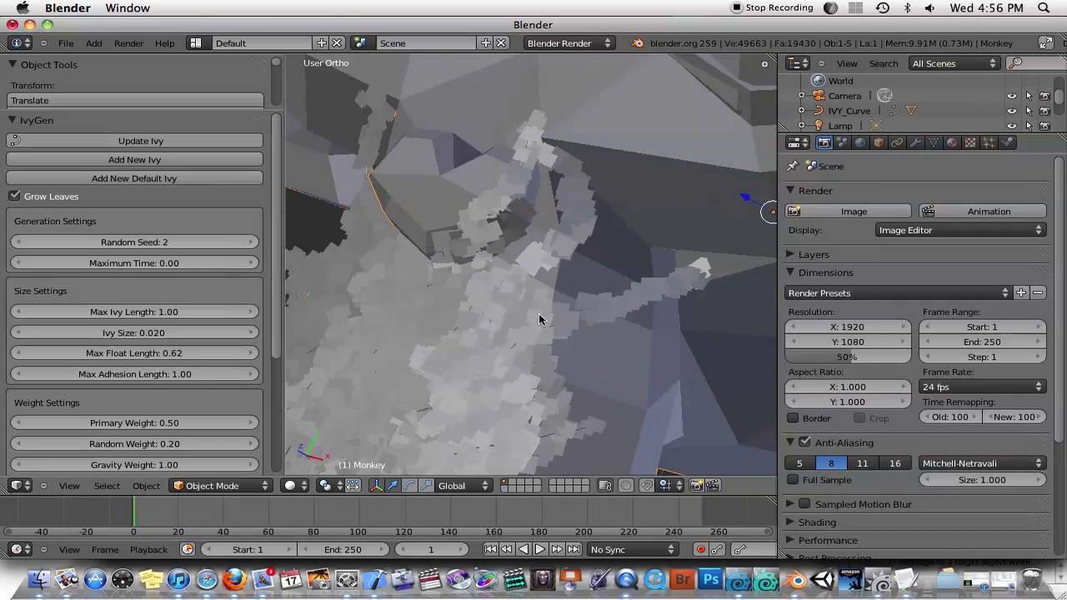
middle_drag(538, 319, 575, 284)
scroll(590, 255, down, 3)
scroll(567, 287, down, 3)
scroll(537, 272, down, 2)
scroll(581, 286, down, 2)
scroll(557, 280, up, 3)
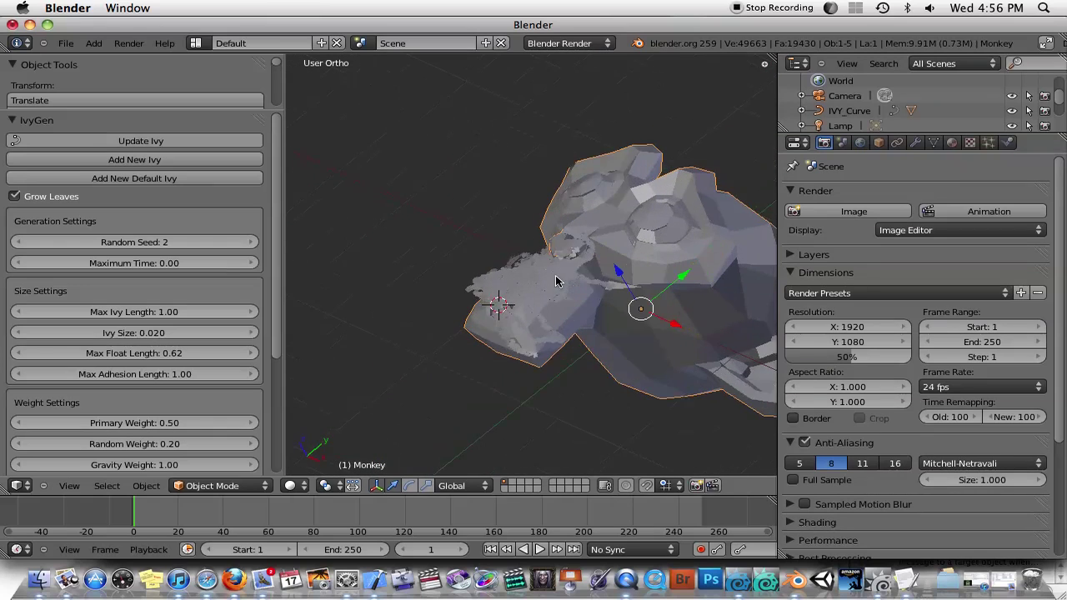
Switch to wireframe shading, select the ivy curve and inspect its branches at different zoom levels and angles
key(z)
scroll(530, 320, up, 5)
right_click(528, 321)
middle_drag(535, 323, 628, 326)
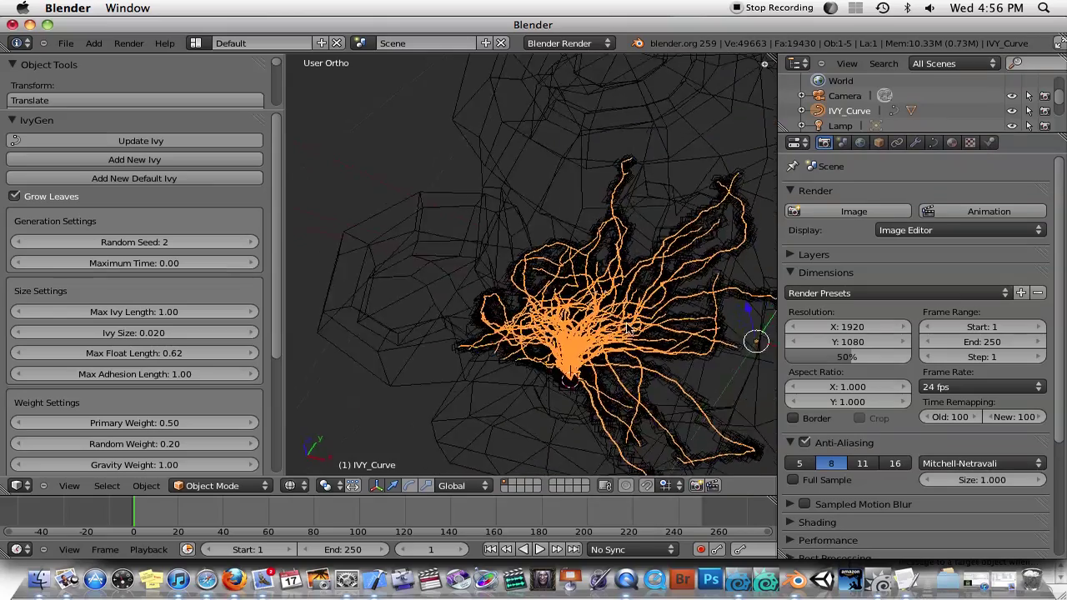
scroll(626, 328, up, 5)
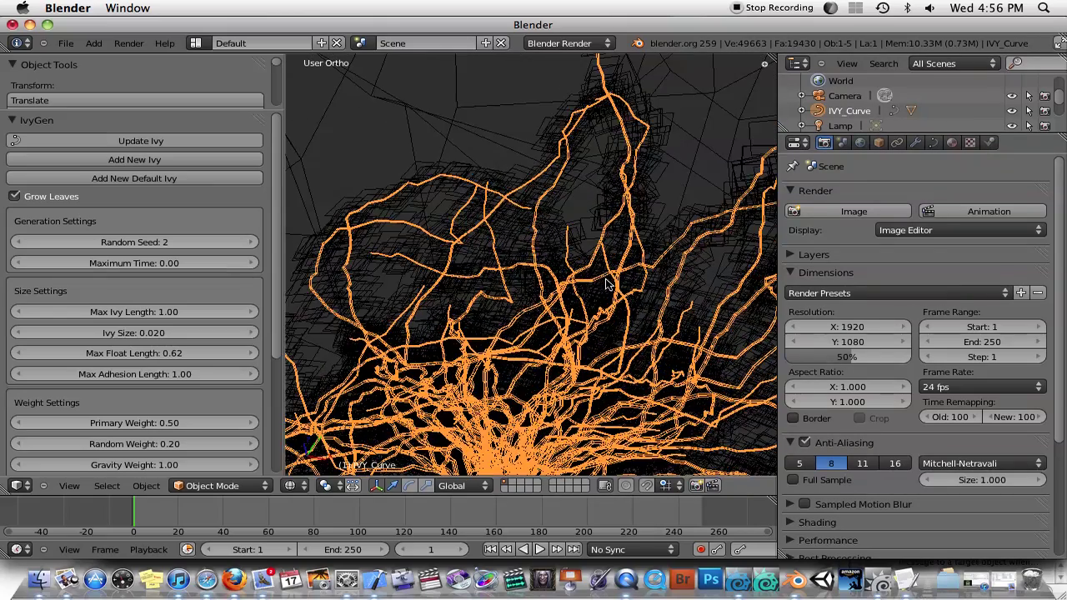
scroll(606, 284, down, 4)
shift+middle_drag(654, 301, 596, 244)
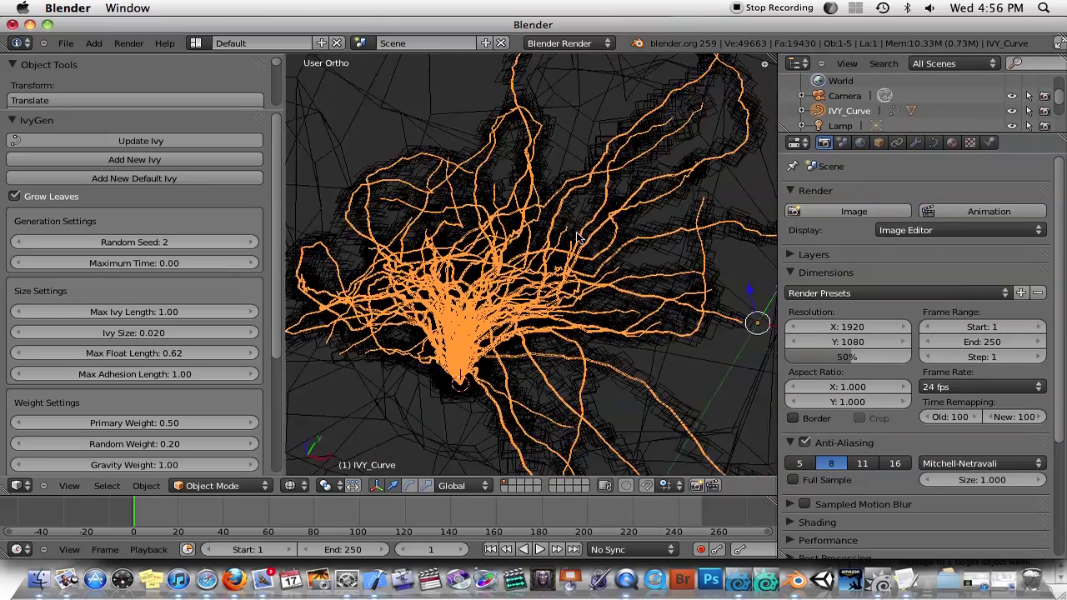
scroll(583, 248, down, 4)
key(q)
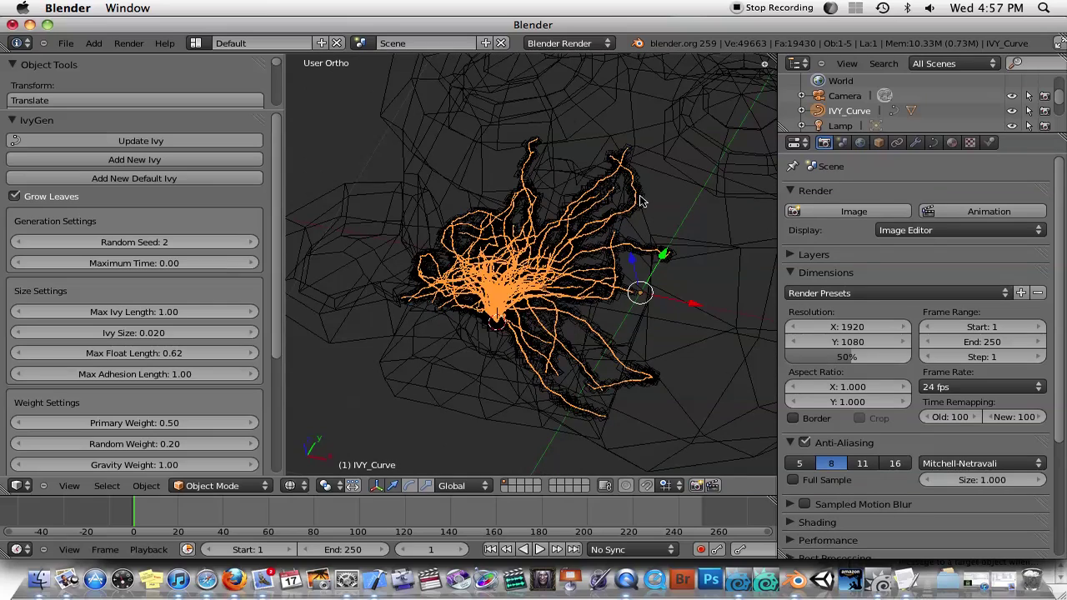
In Edit Mode, move a control point on one ivy strand about 0.011 along the Z axis and return to Object Mode
key(Tab)
right_click(557, 244)
scroll(557, 244, up, 6)
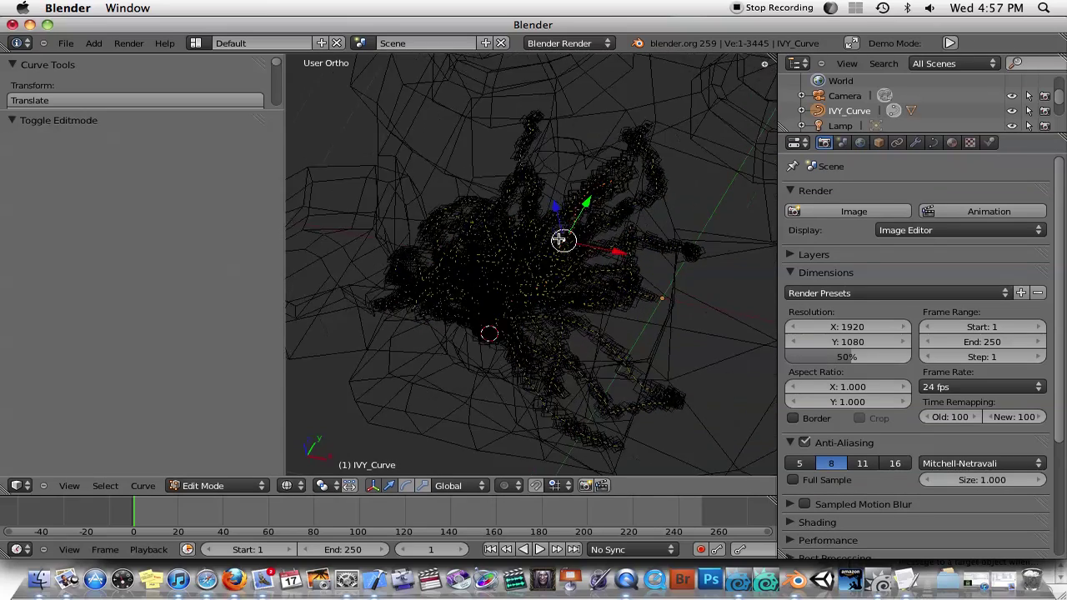
middle_drag(623, 209, 518, 197)
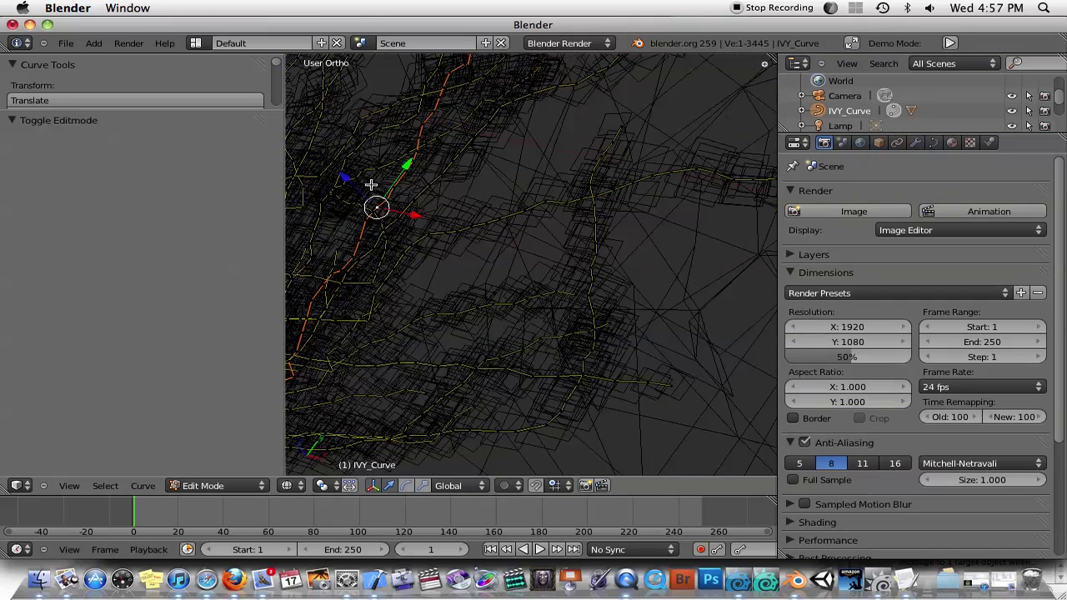
drag(350, 176, 340, 166)
middle_drag(359, 182, 398, 199)
scroll(417, 213, down, 2)
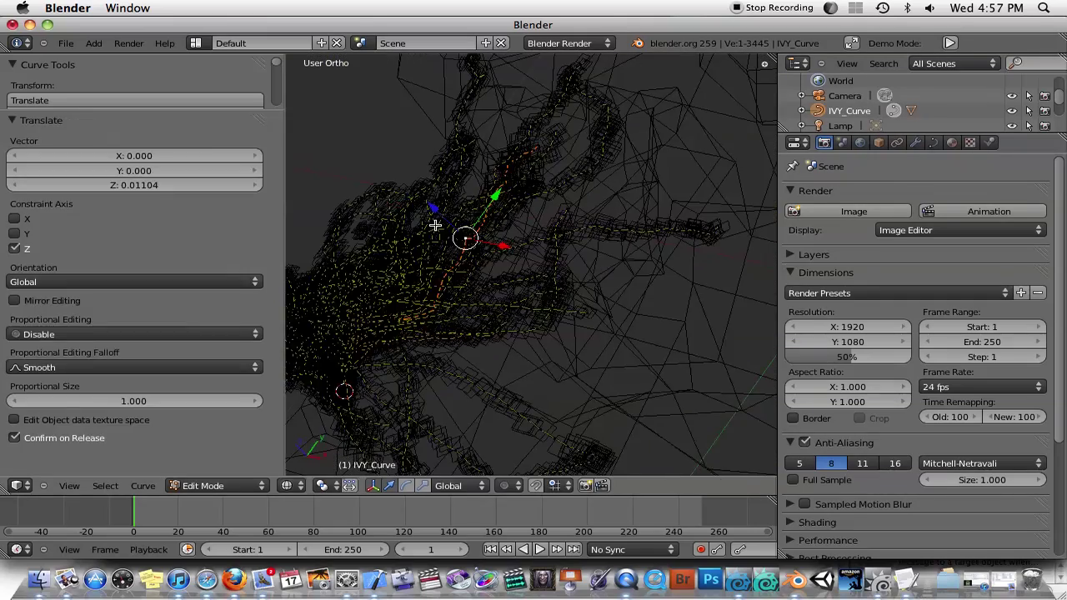
key(Tab)
scroll(450, 234, down, 5)
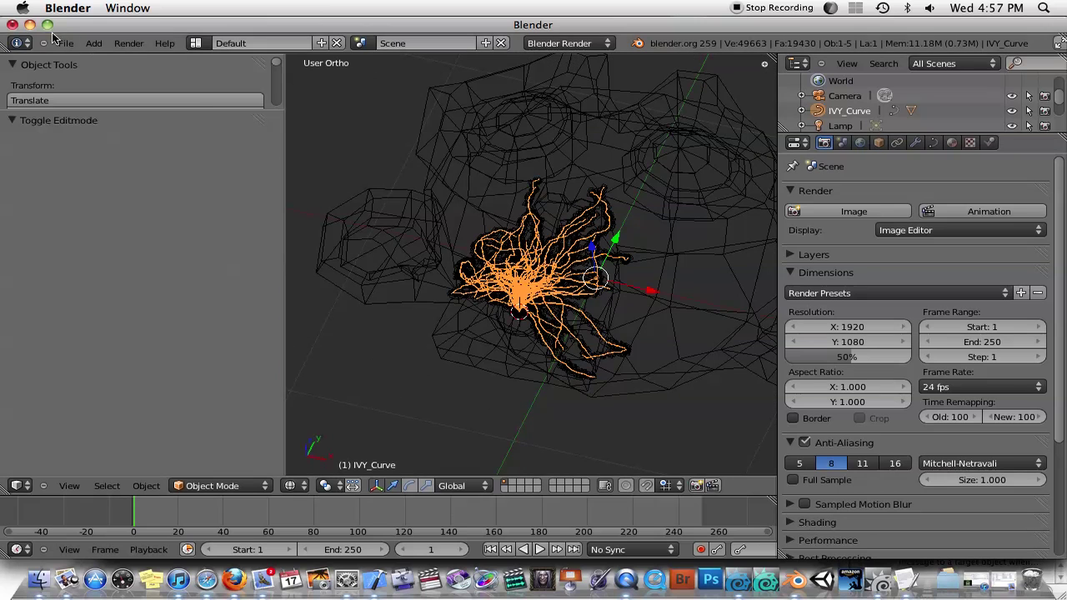
Start a new scene and add a Sapling tree curve with Add Tree, framing the whole tree in view
click(65, 42)
click(75, 91)
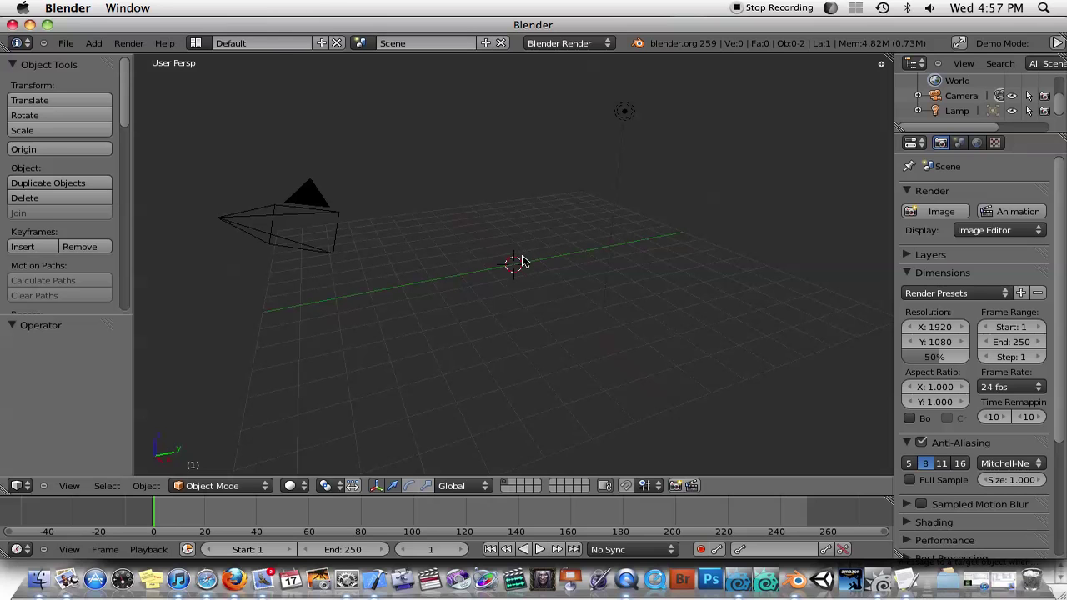
key(shift+a)
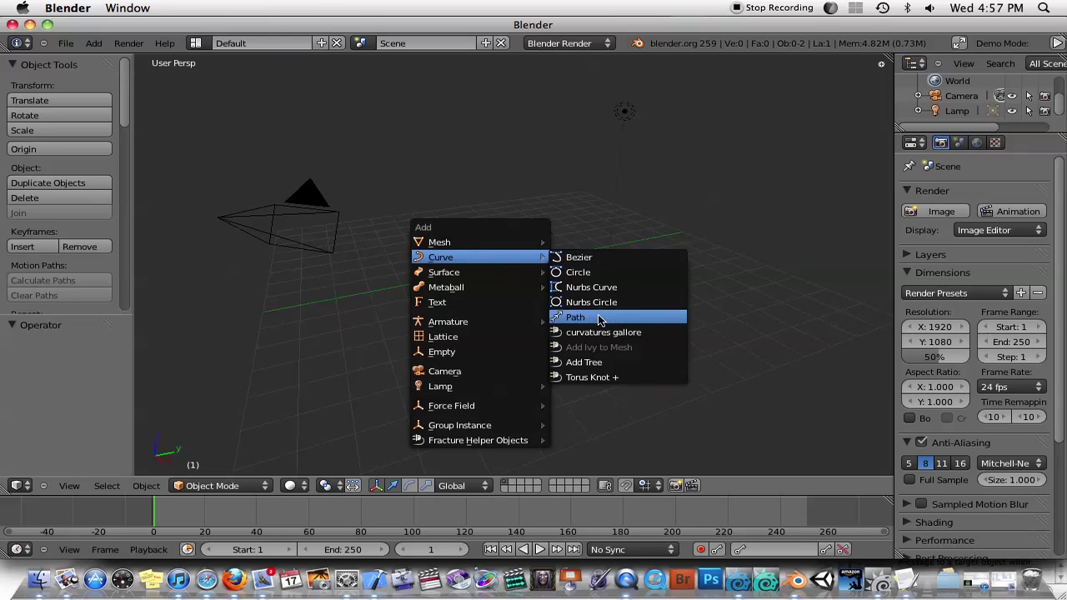
click(597, 362)
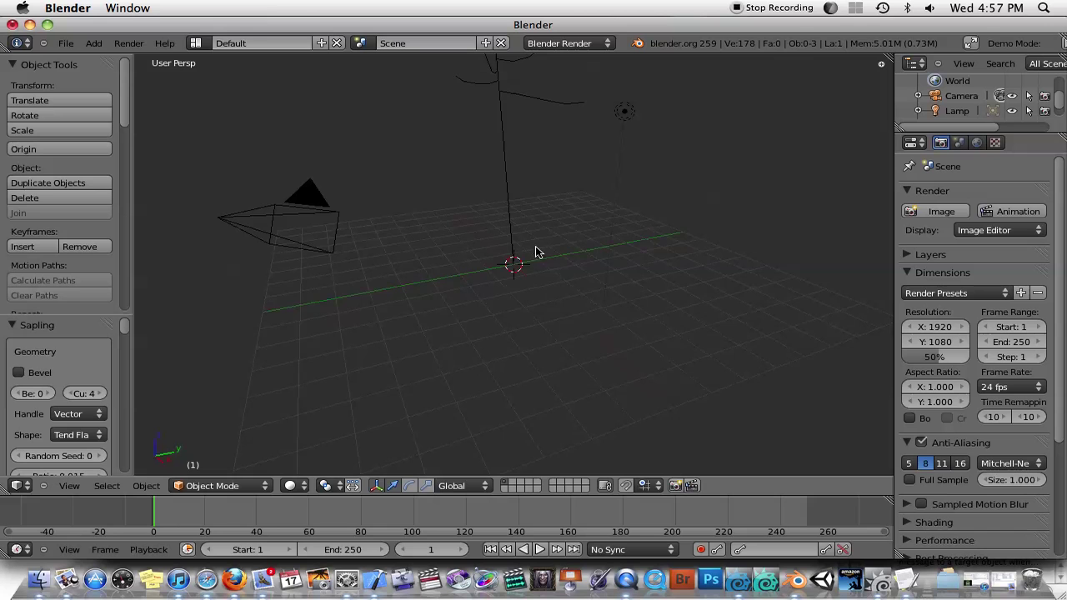
shift+middle_drag(527, 234, 594, 316)
scroll(562, 341, down, 2)
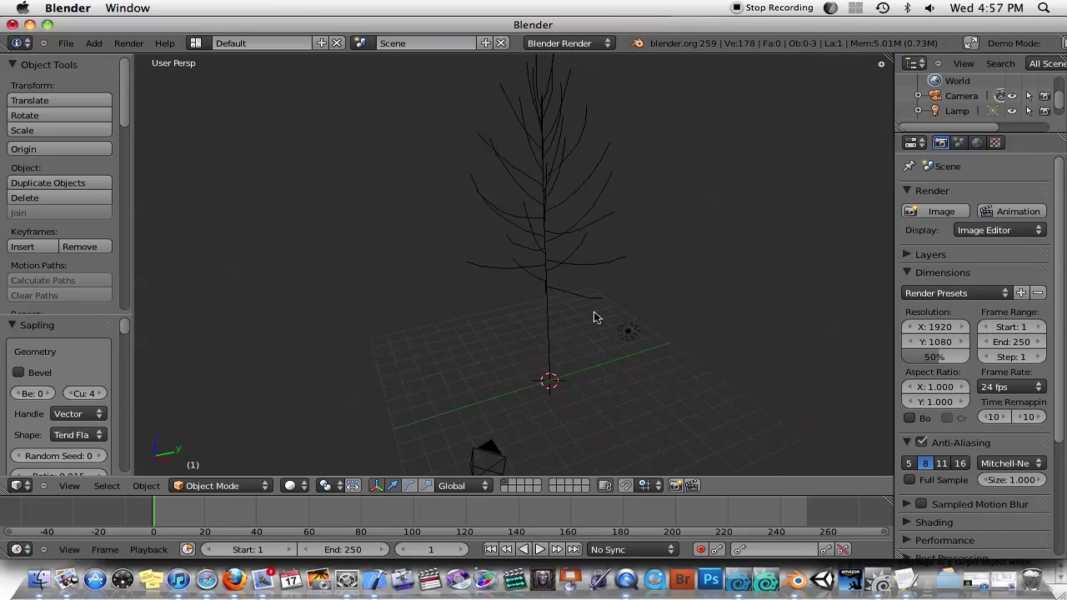
middle_drag(562, 276, 552, 288)
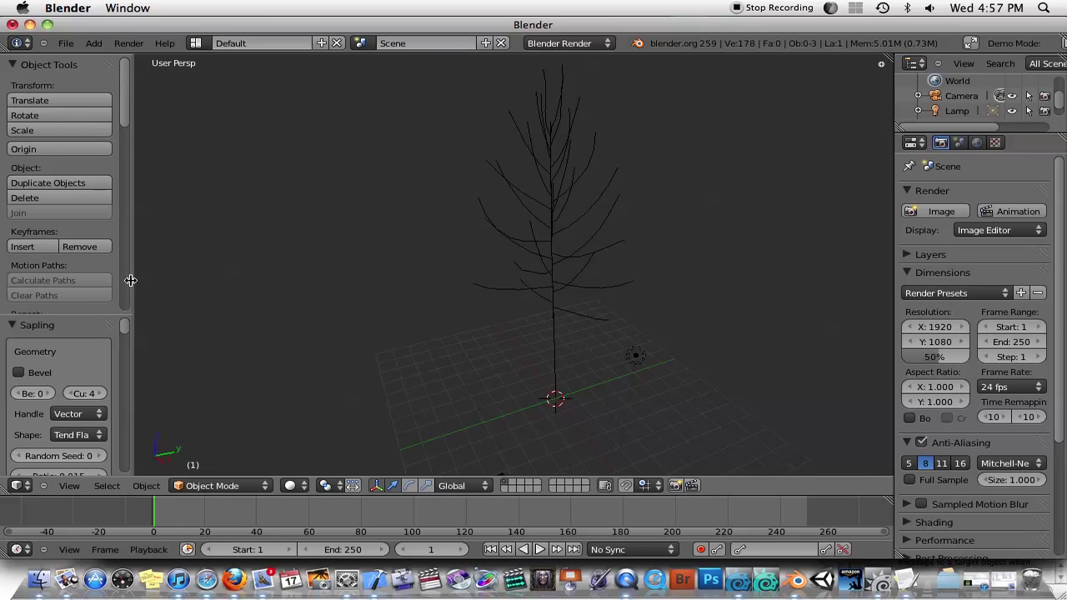
Enlarge the Sapling settings area in width and height and look through its geometry, branch splitting and branch growth settings
drag(130, 280, 340, 280)
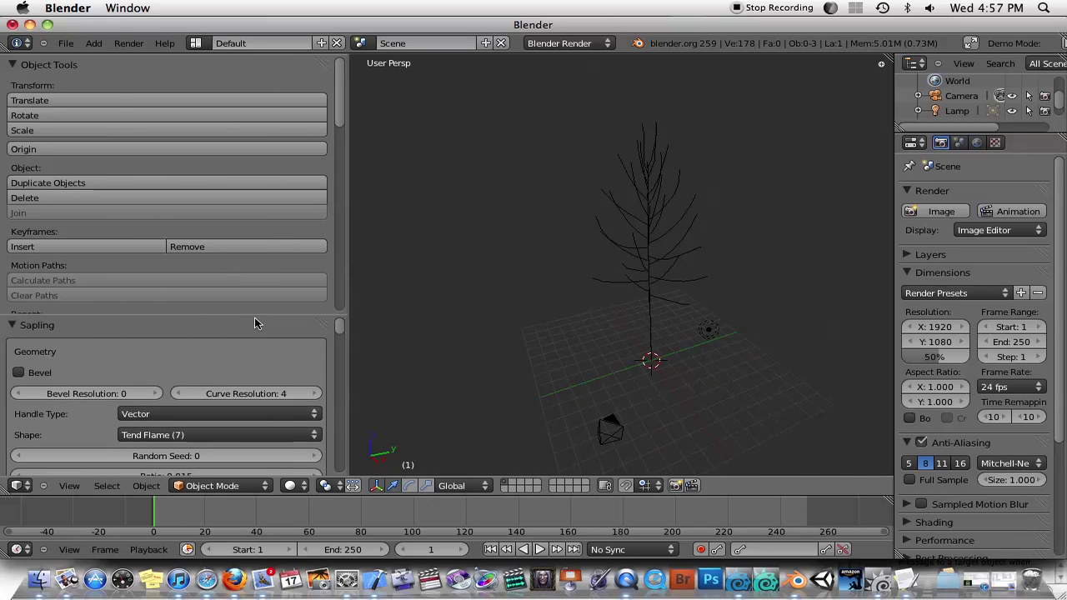
drag(257, 311, 239, 106)
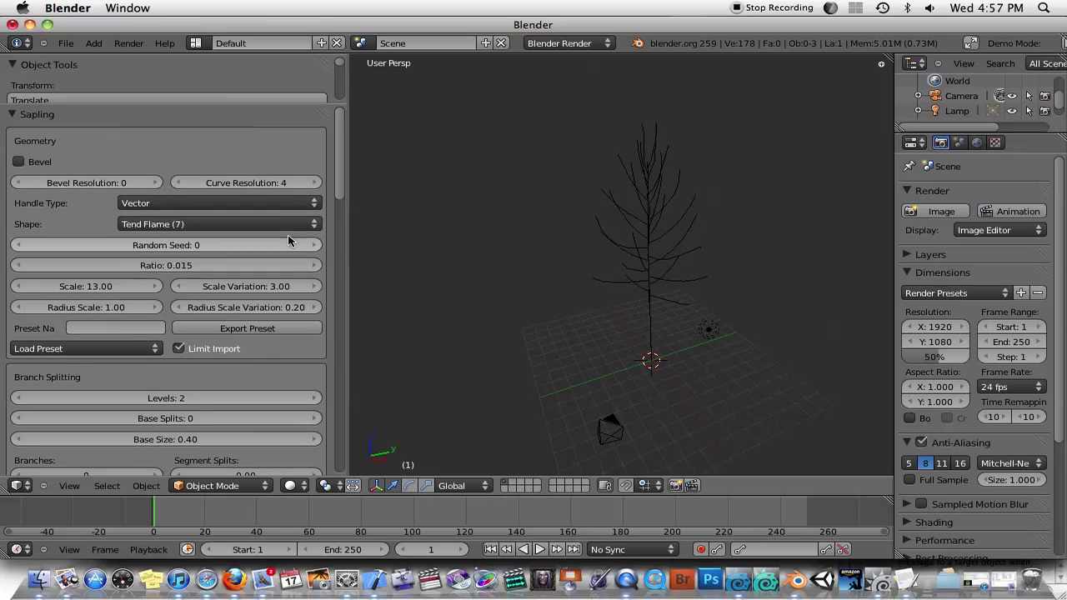
middle_drag(632, 292, 624, 288)
scroll(278, 237, down, 10)
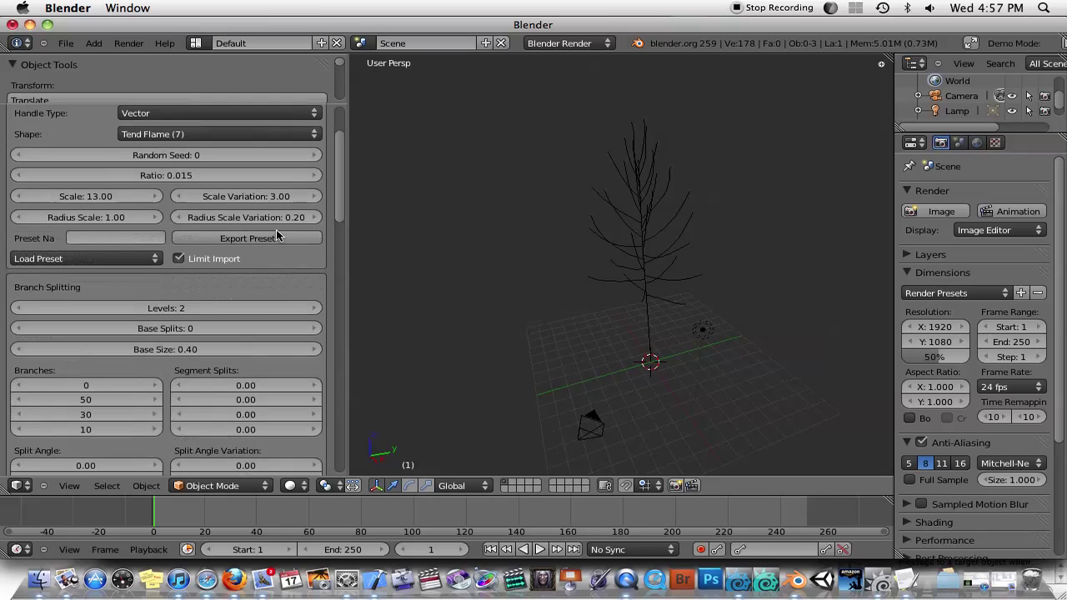
scroll(280, 243, down, 15)
scroll(283, 250, up, 20)
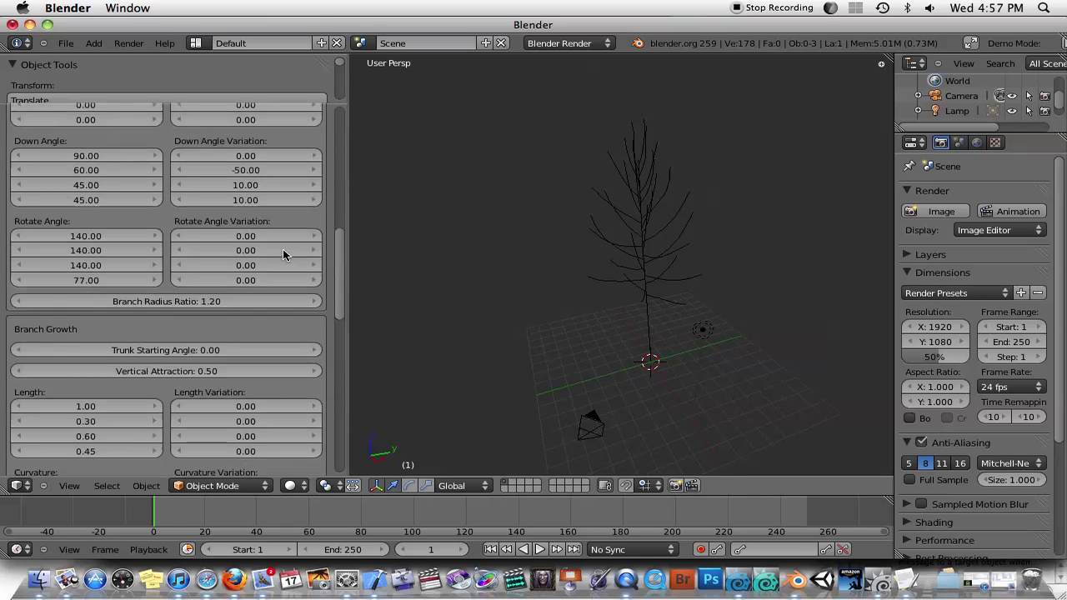
scroll(284, 255, up, 4)
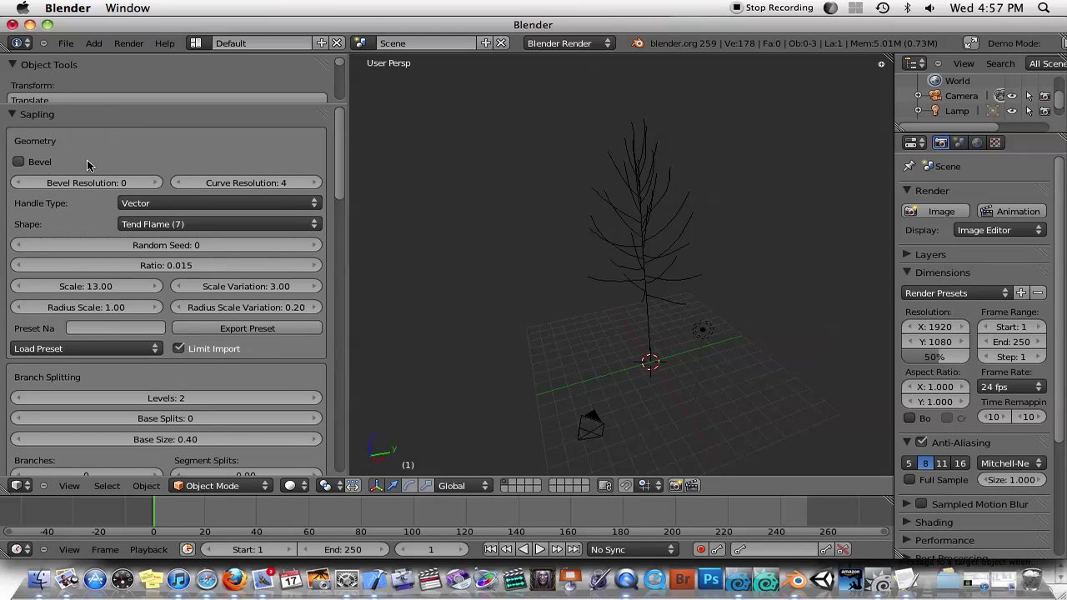
Turn on Bevel for the Sapling tree to give its trunk and branches thickness, and inspect them up close
click(18, 162)
scroll(631, 255, up, 10)
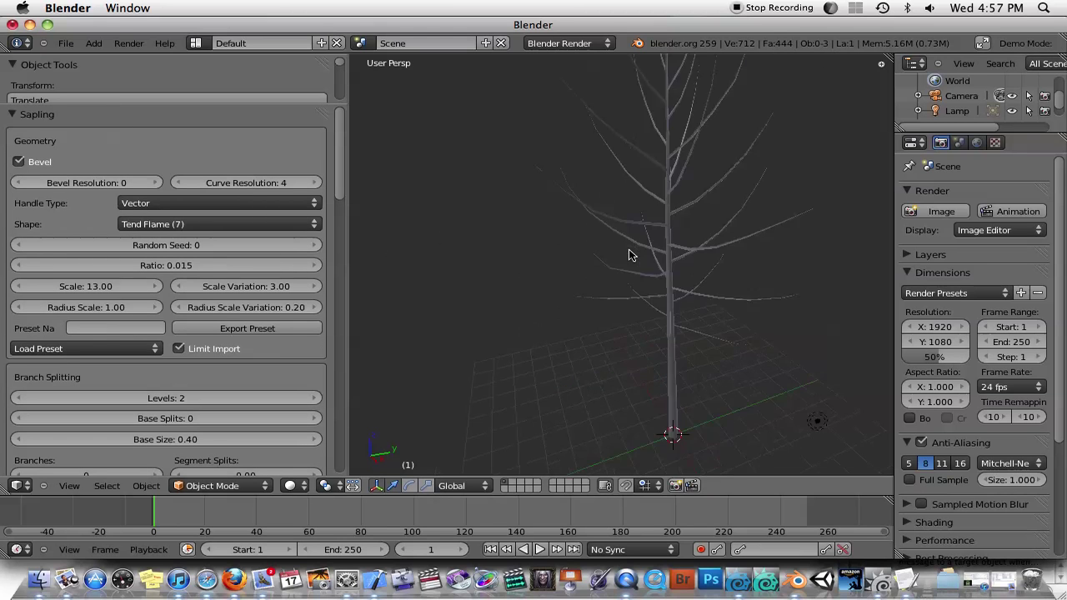
scroll(703, 280, down, 6)
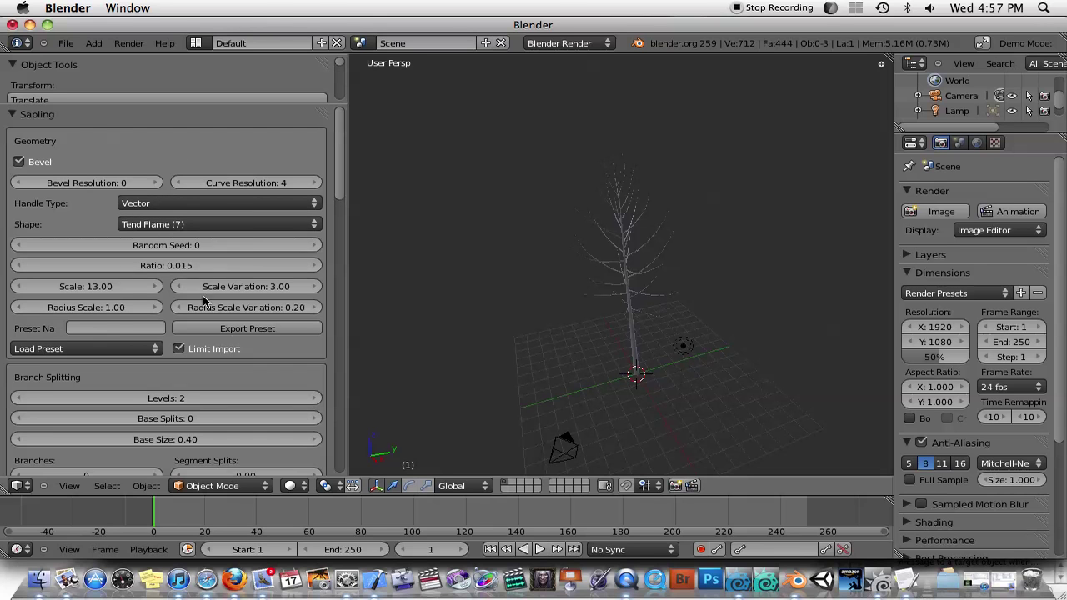
Turn on Show Leaves for the Sapling tree, keeping the hexagonal leaf shape
scroll(299, 239, down, 12)
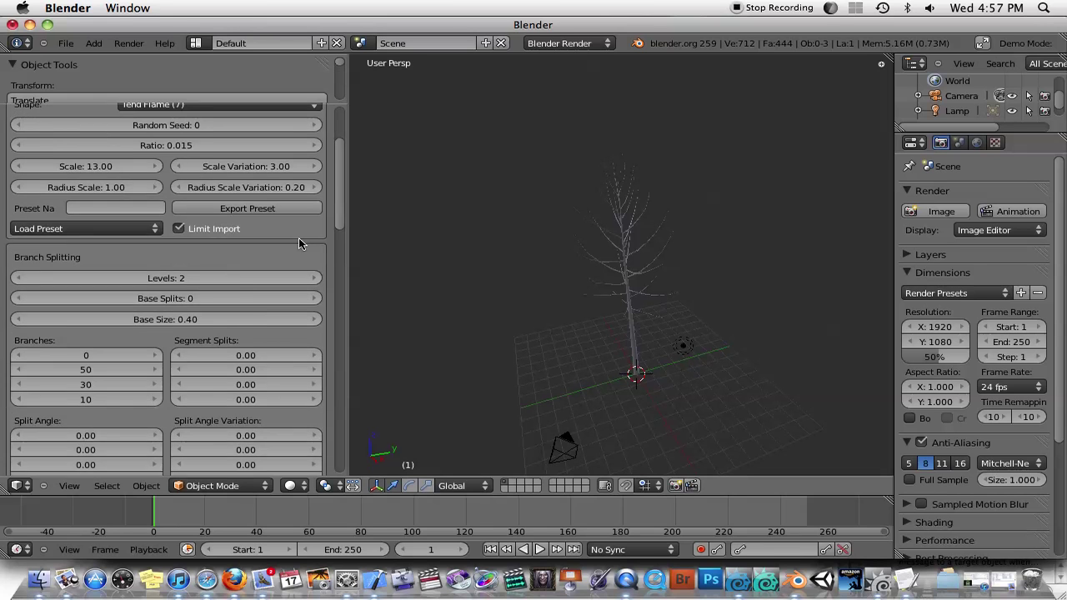
scroll(291, 237, down, 15)
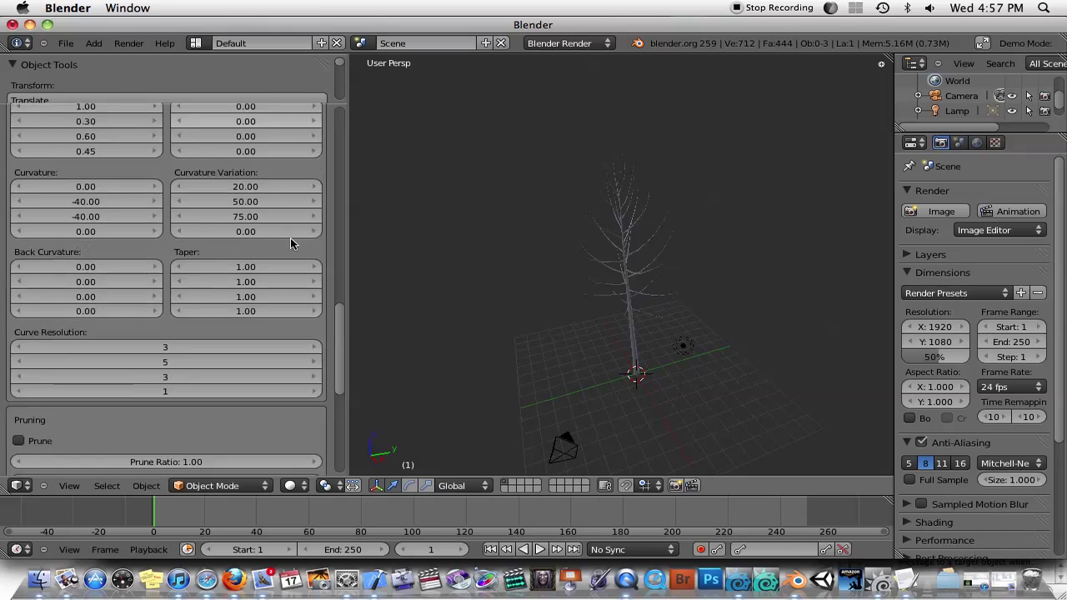
scroll(290, 241, down, 3)
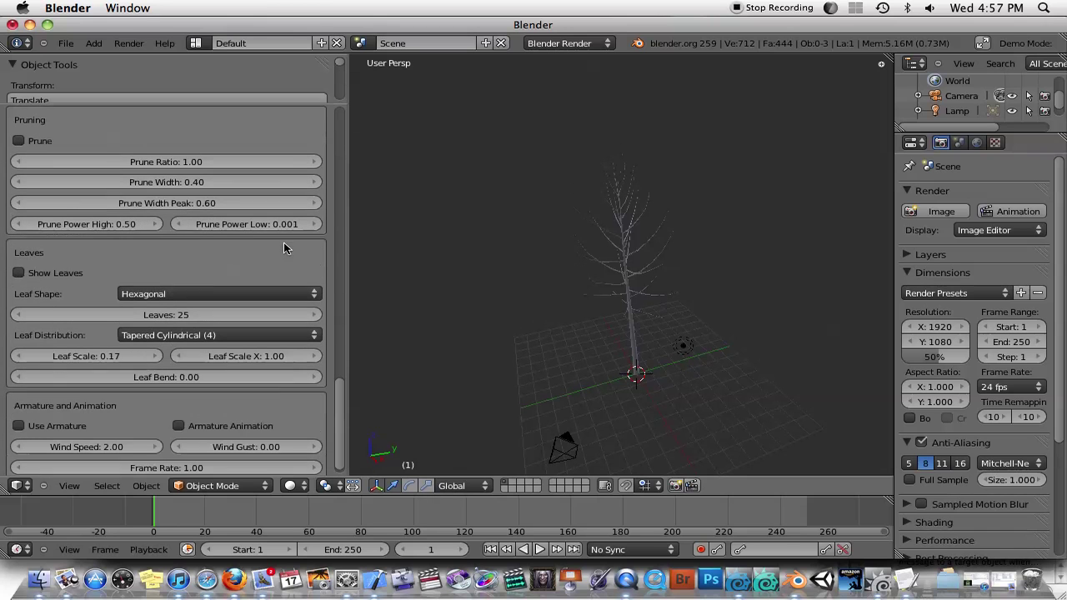
click(17, 273)
scroll(675, 278, up, 2)
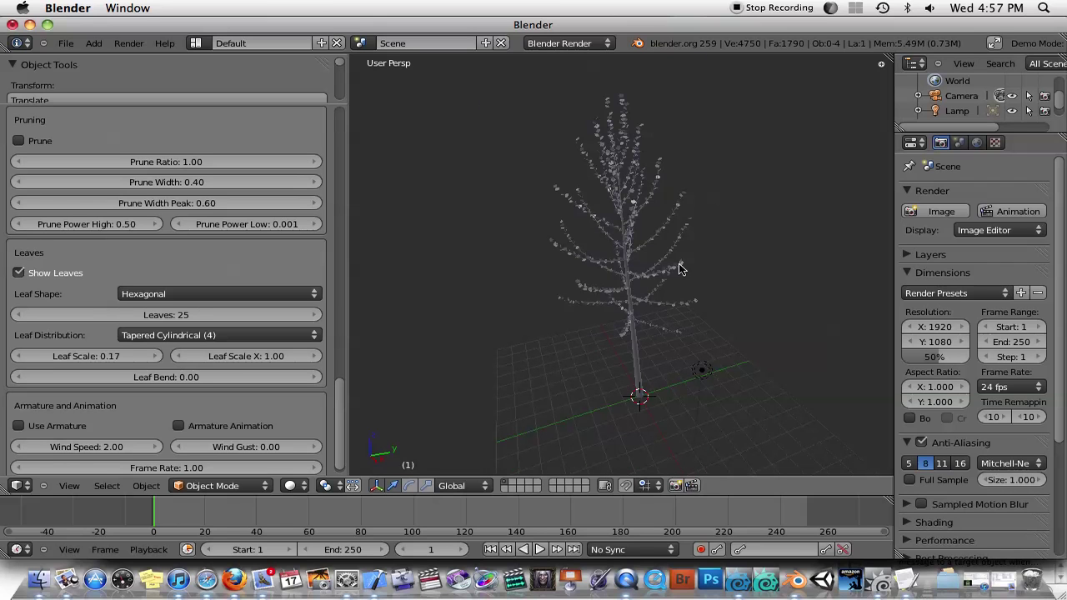
Turn on Use Armature for the Sapling tree, keeping its hexagonal leaves and default wind settings
scroll(241, 292, down, 1)
scroll(185, 193, up, 4)
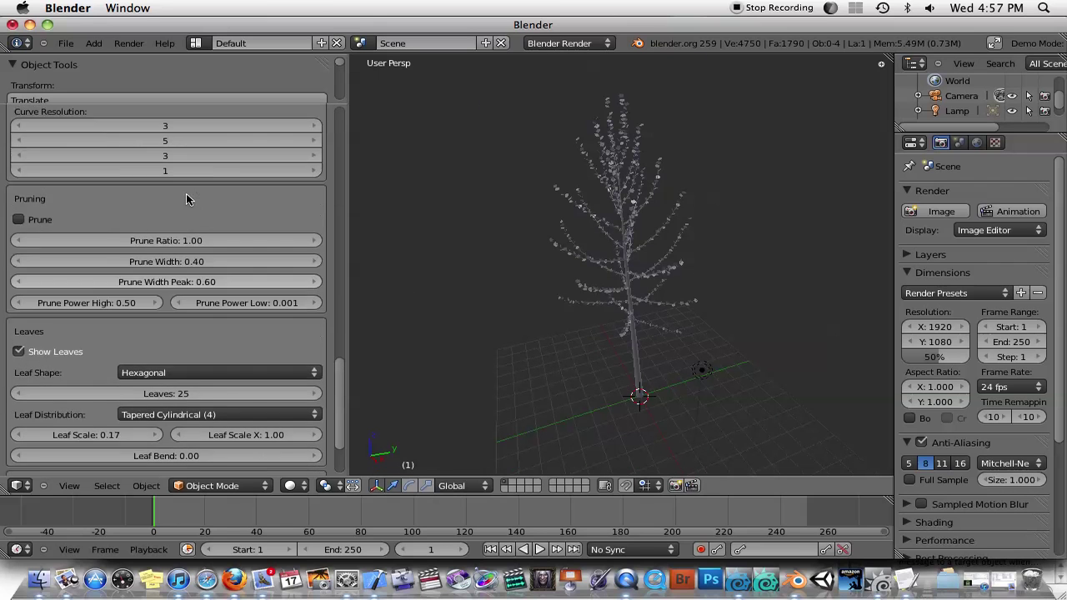
scroll(232, 217, down, 4)
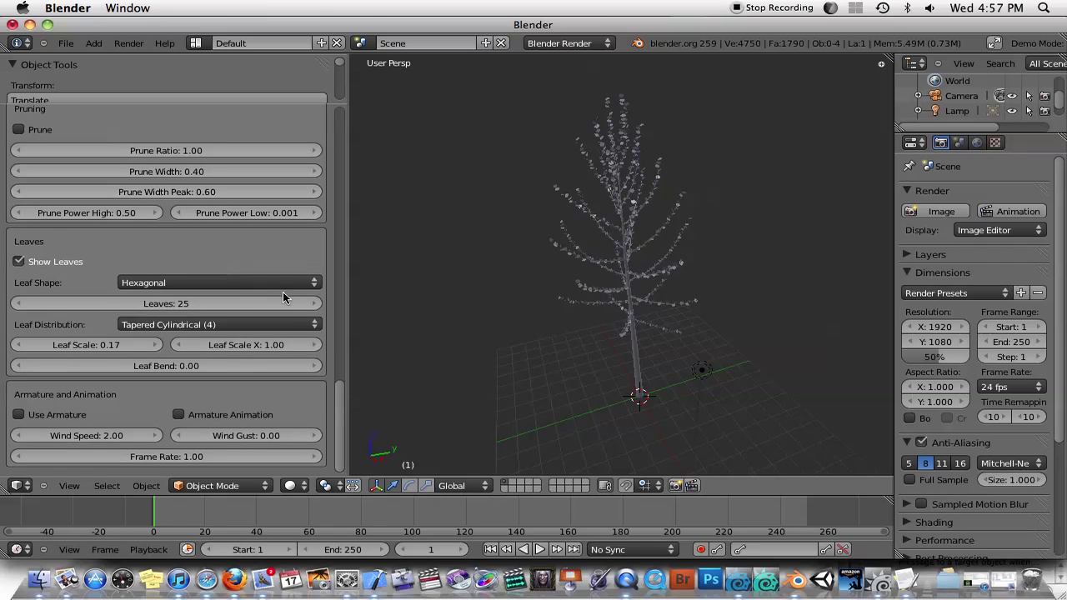
click(17, 415)
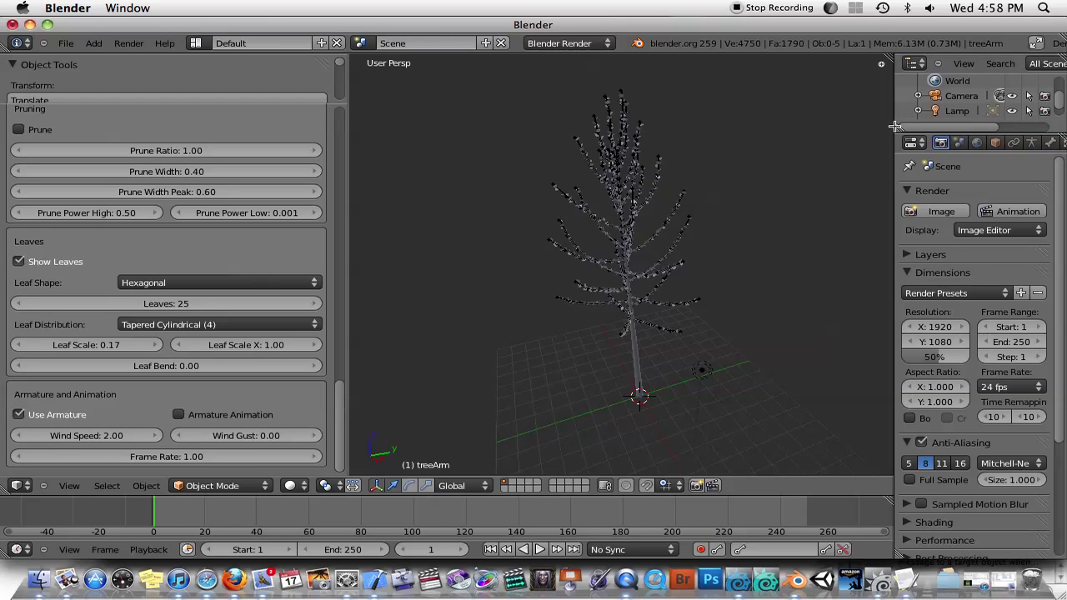
Widen the properties area and turn on X-Ray display for the tree's armature so its bones draw over the branches
drag(893, 122, 801, 121)
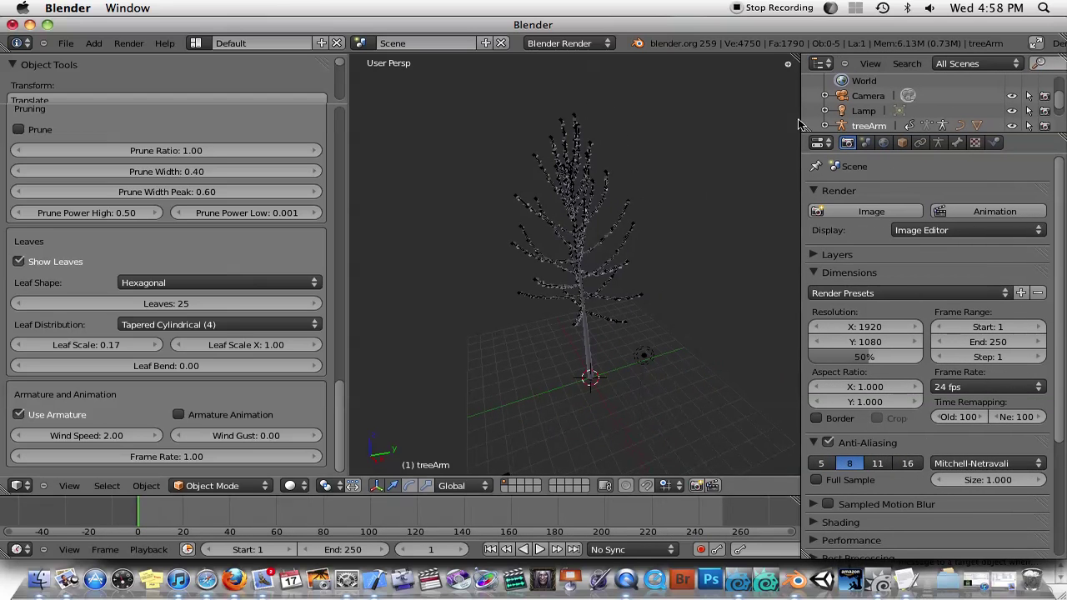
click(938, 142)
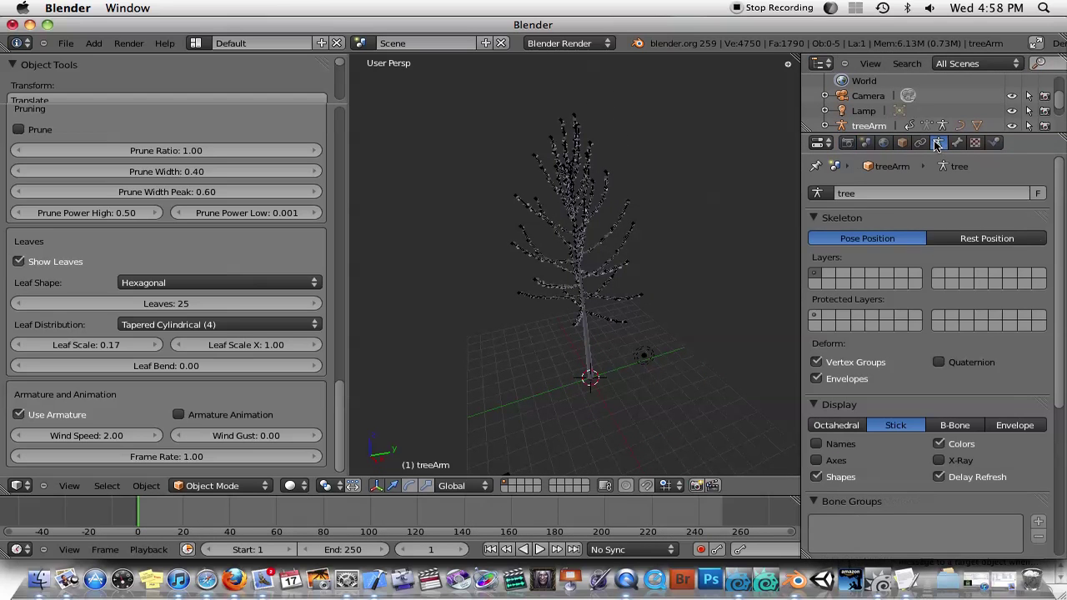
click(939, 463)
scroll(629, 323, up, 3)
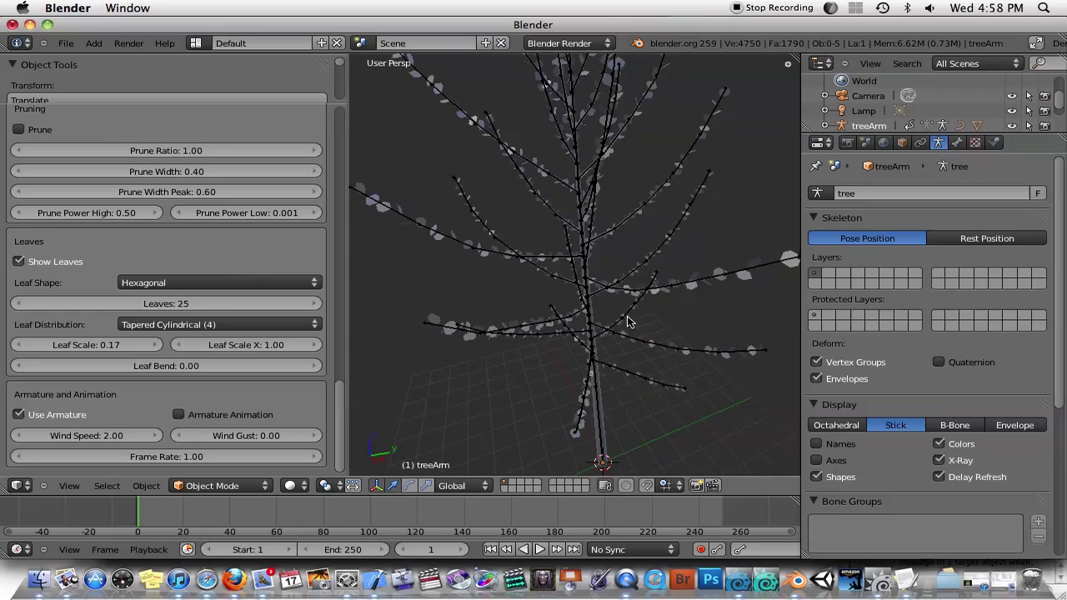
Select the treeArm armature instead of the tree curve and switch it to Pose Mode
right_click(605, 335)
right_click(606, 333)
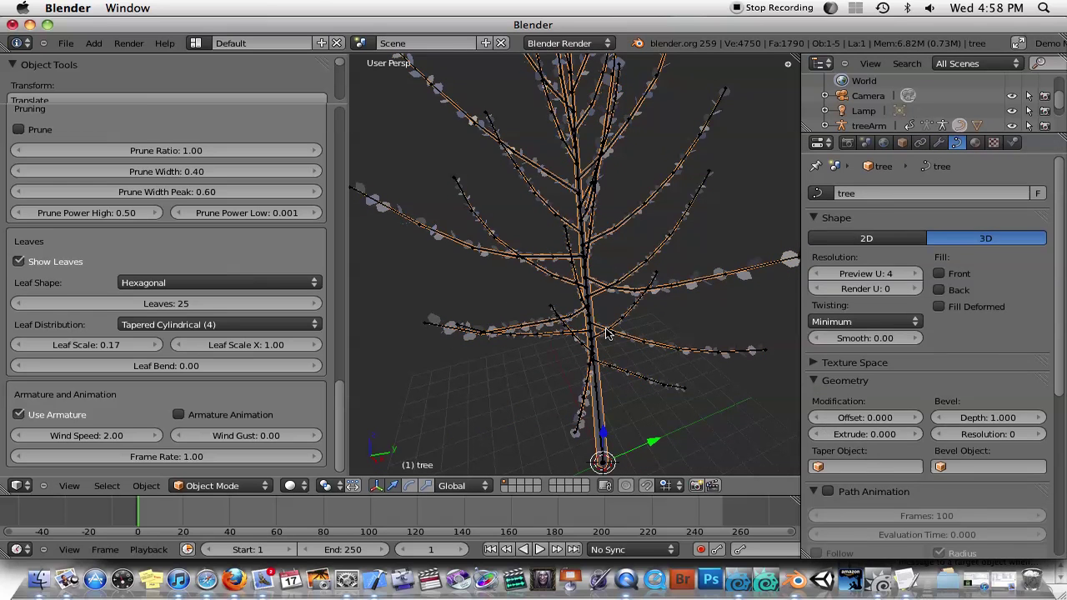
right_click(607, 333)
right_click(605, 332)
scroll(627, 323, down, 3)
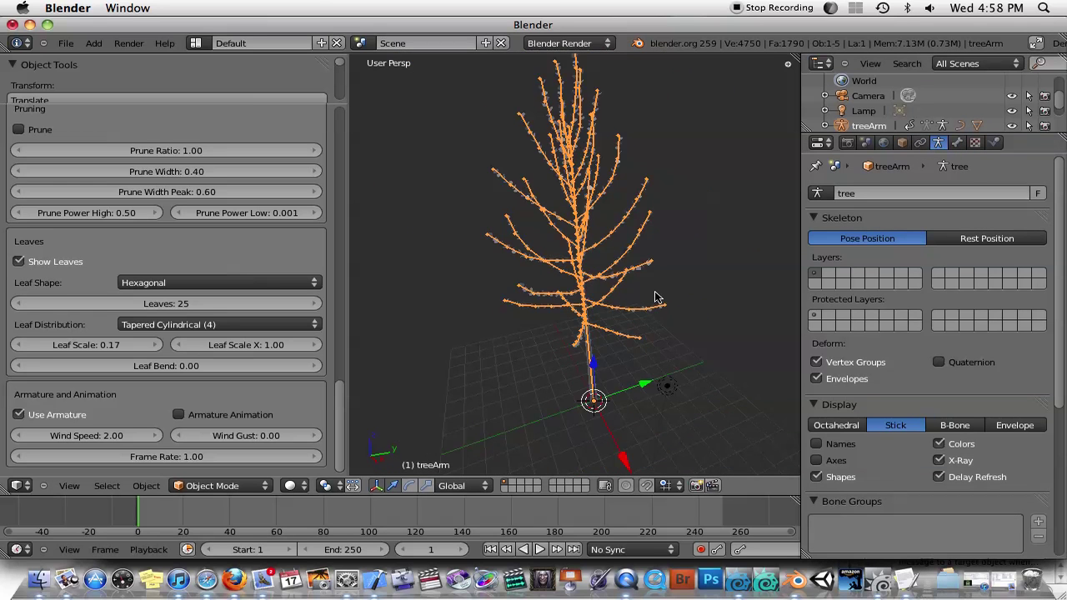
shift+middle_drag(603, 272, 633, 297)
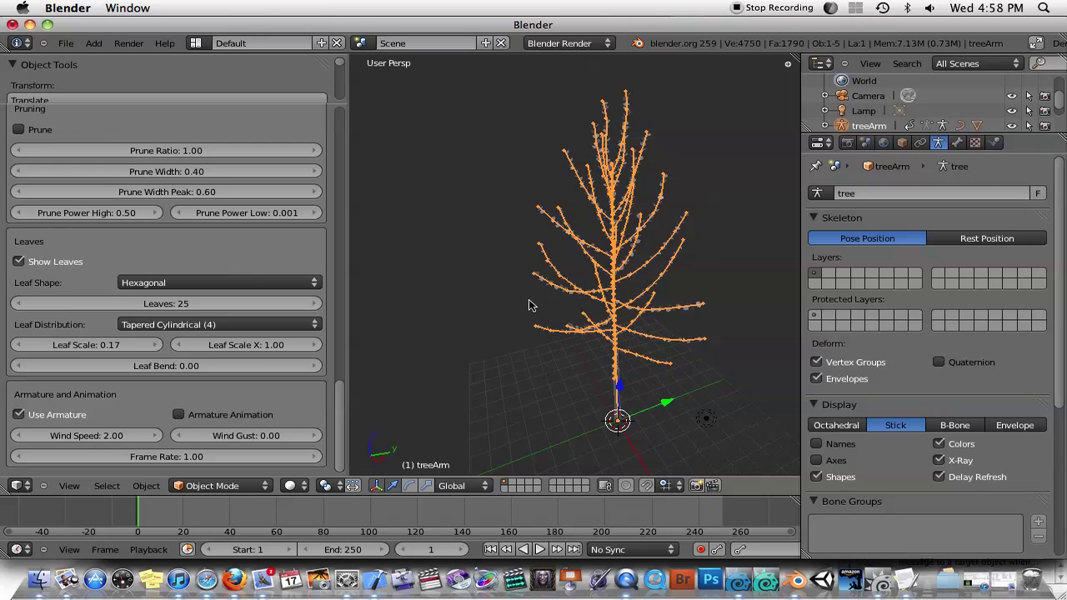
click(250, 486)
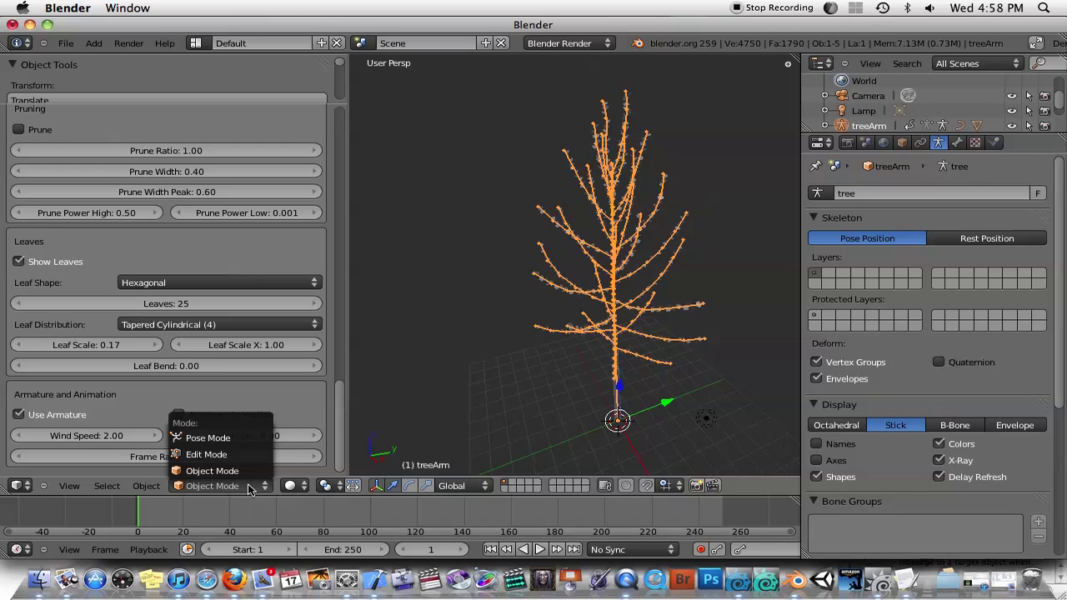
click(241, 438)
Rotate trunk bone bone000.002 so the upper half of the tree leans toward the positive Y side
right_click(619, 266)
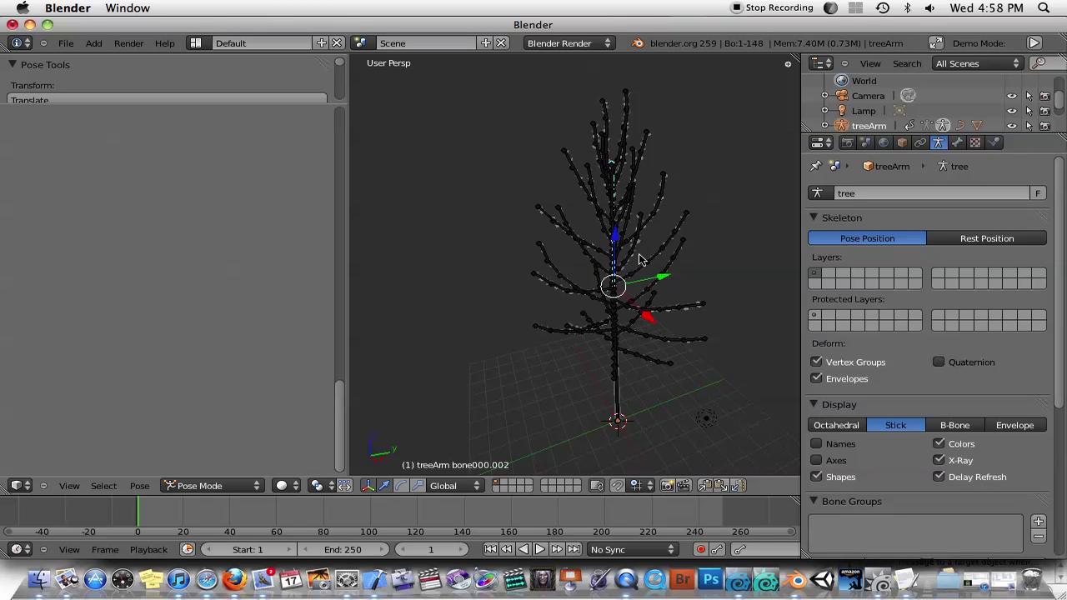
key(r)
click(683, 249)
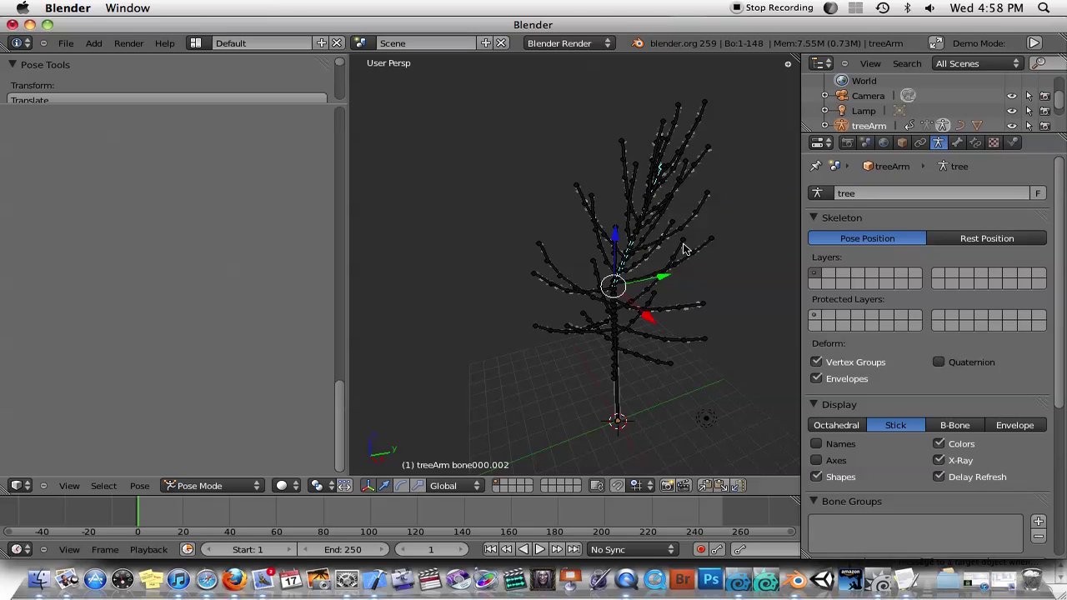
Rotate two small branch bones in the tree's crown, including bone027.001, slightly out of line
right_click(650, 195)
key(r)
click(659, 182)
right_click(660, 174)
key(r)
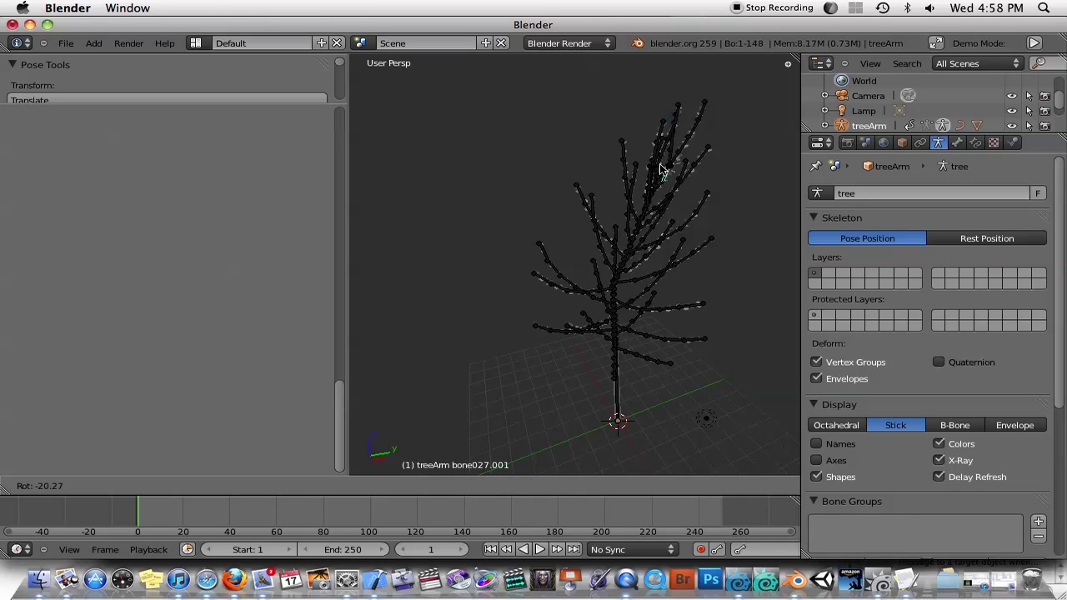
click(659, 165)
Rotate the end bones of two upper left branches, bone023 and bone018, so their tips bend outward
right_click(622, 167)
key(r)
click(617, 167)
right_click(606, 163)
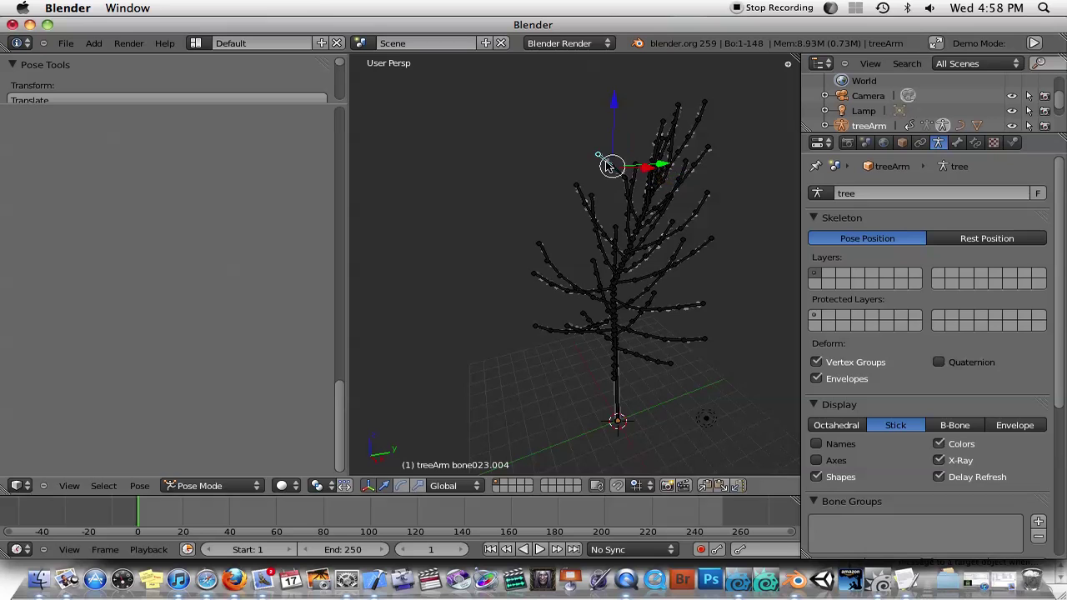
key(r)
click(595, 171)
right_click(575, 198)
key(r)
click(566, 208)
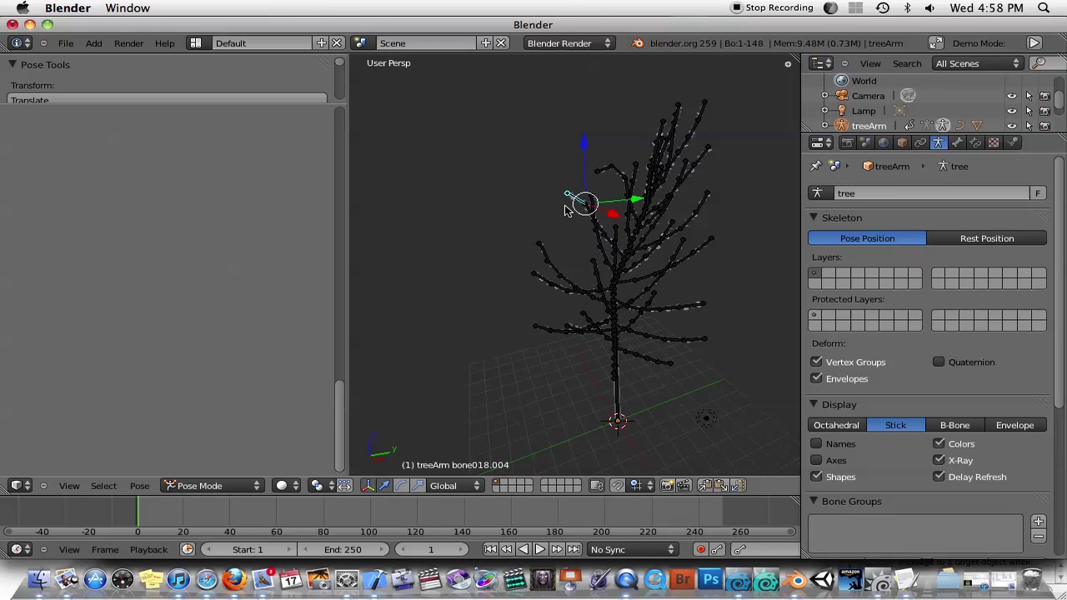
Rotate trunk bone bone000.002 again to bring the leaning upper tree slightly back toward upright
right_click(642, 204)
key(r)
click(652, 192)
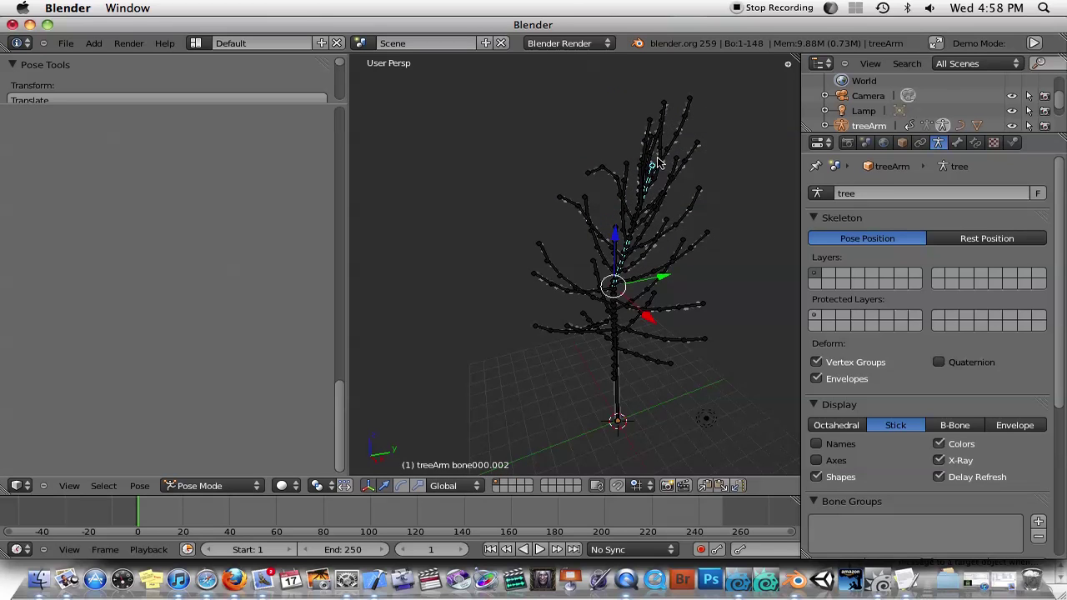
Rotate the successive bones of upper right branch bone029 to curve it outward and down to its tip
right_click(664, 154)
key(r)
click(690, 150)
key(r)
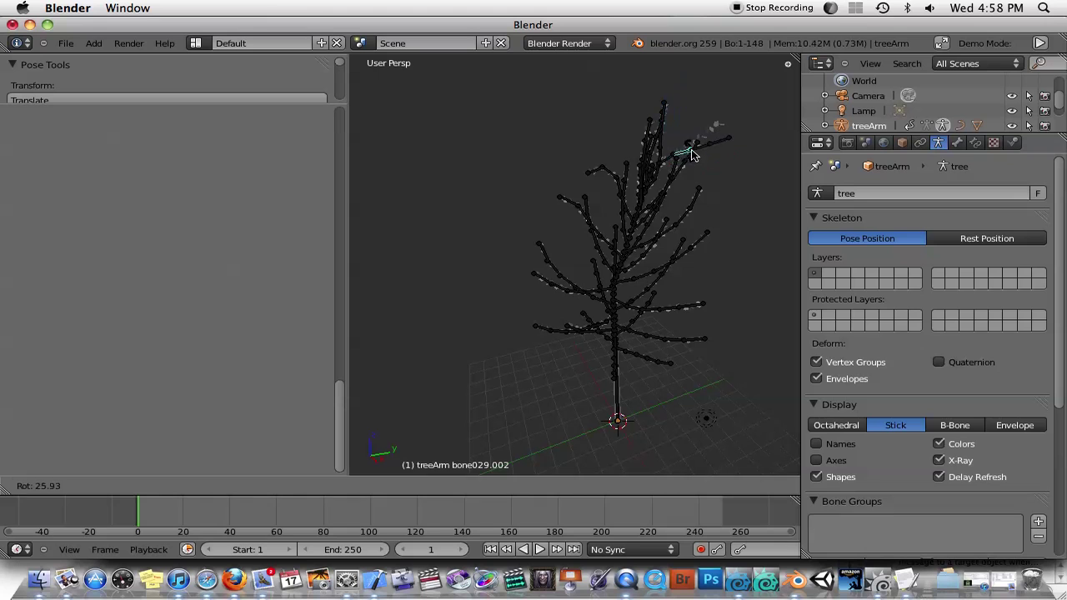
click(713, 155)
right_click(713, 155)
key(r)
click(717, 162)
key(r)
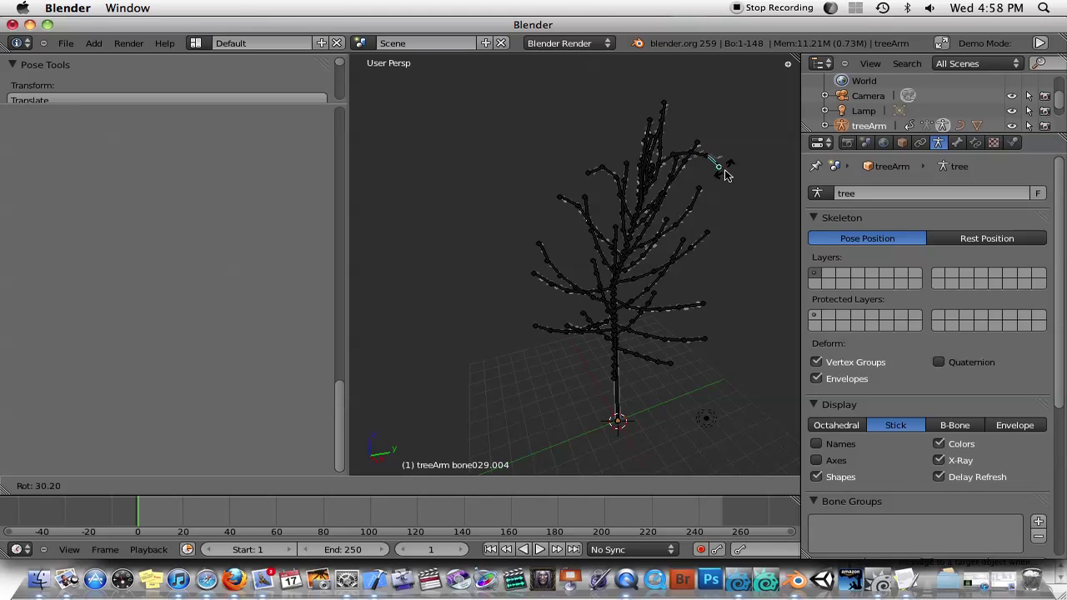
click(725, 175)
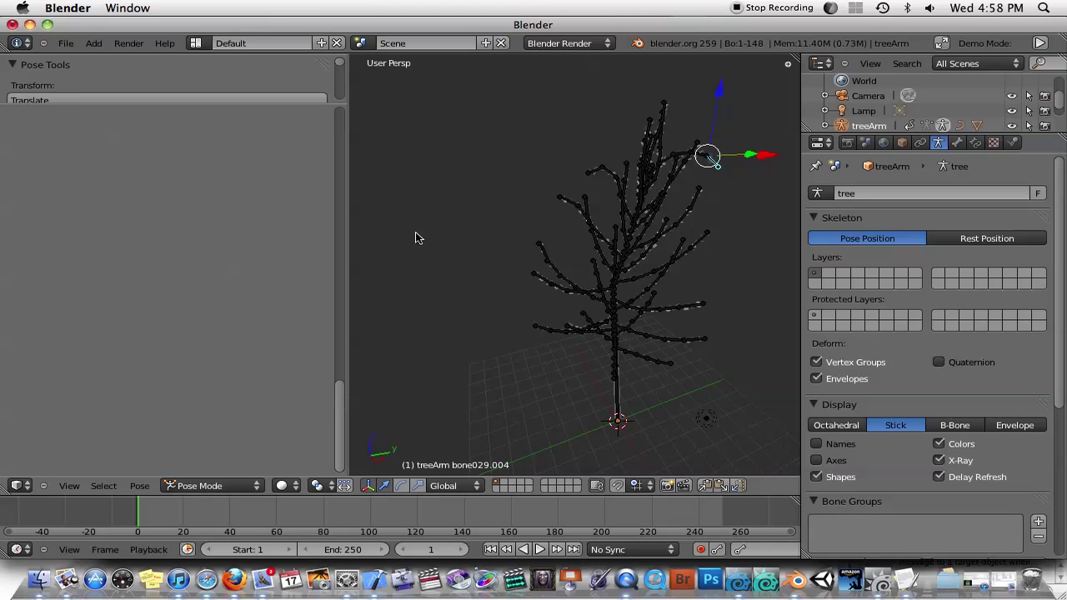
Bend right branch bone014 downward bone by bone, rotating bone014.001 about 21° and bone014.002 about 28°, through to its tip
scroll(333, 315, up, 10)
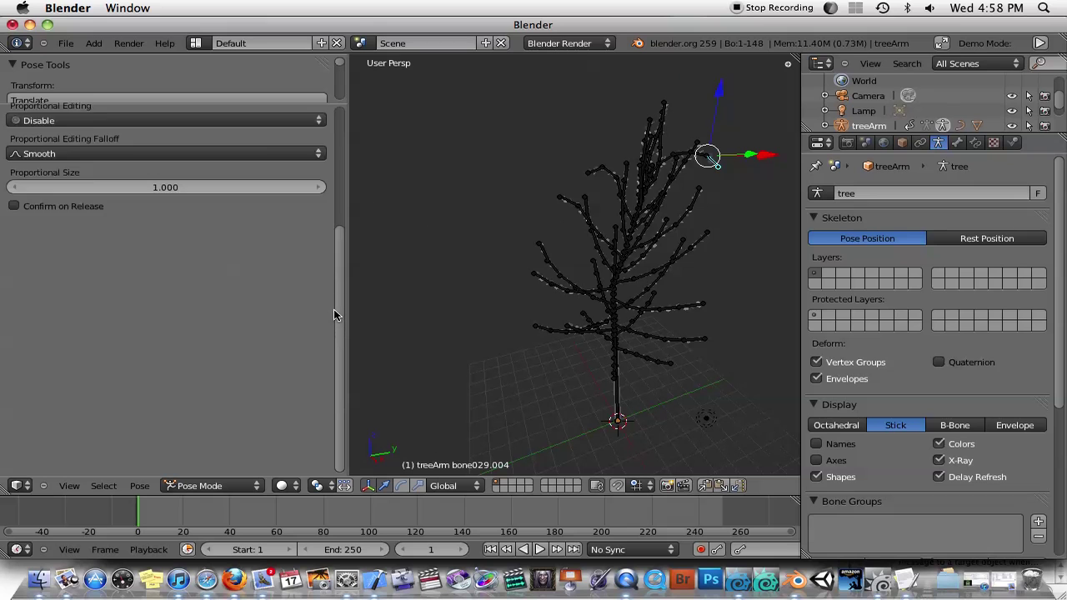
scroll(614, 238, up, 6)
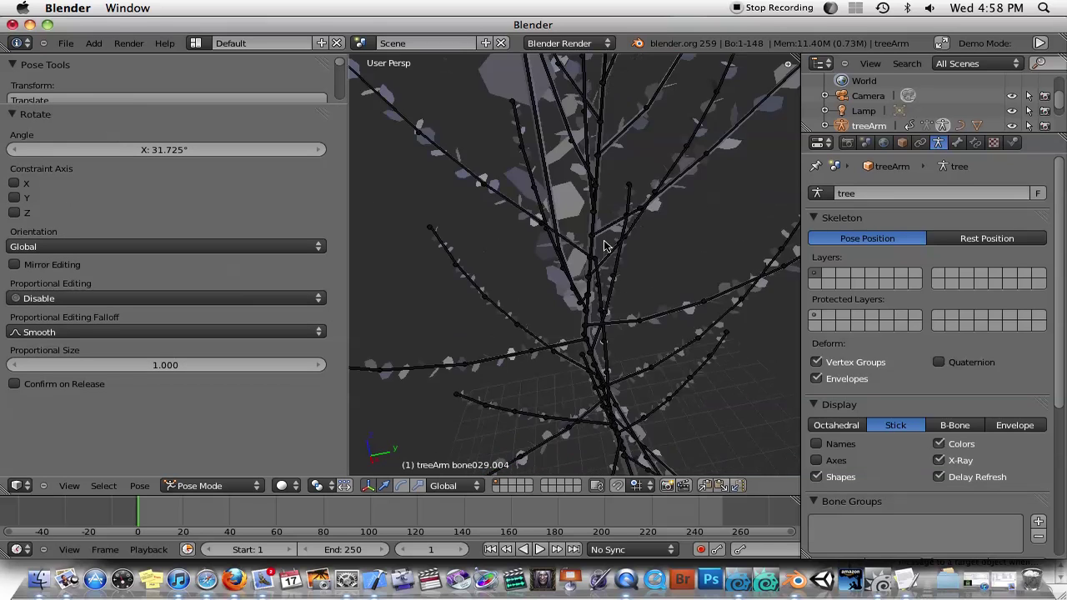
right_click(670, 316)
key(r)
click(676, 328)
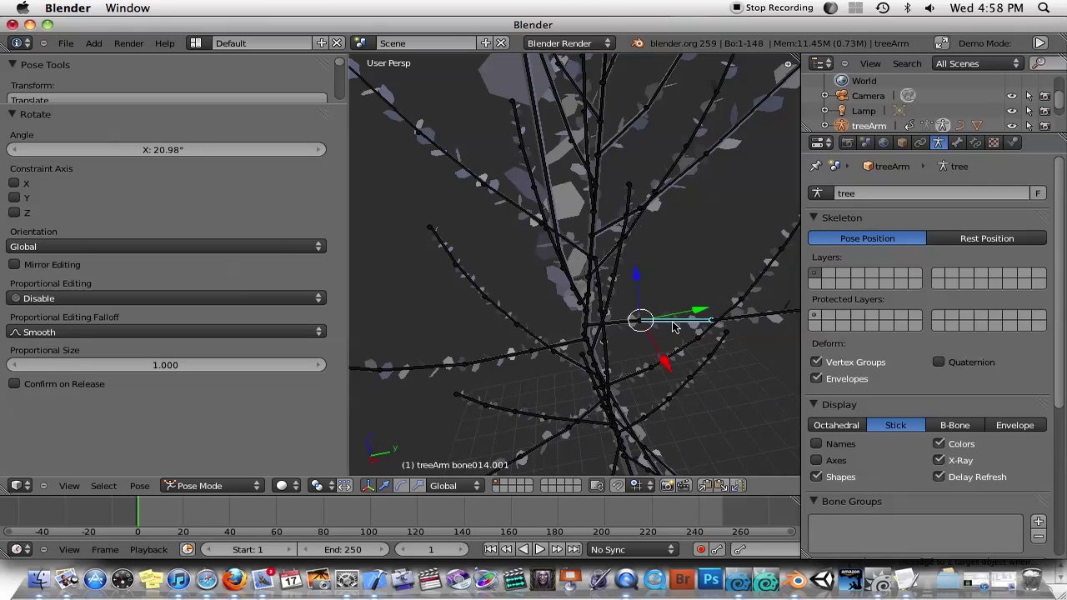
scroll(690, 312, down, 4)
right_click(654, 286)
key(r)
click(693, 295)
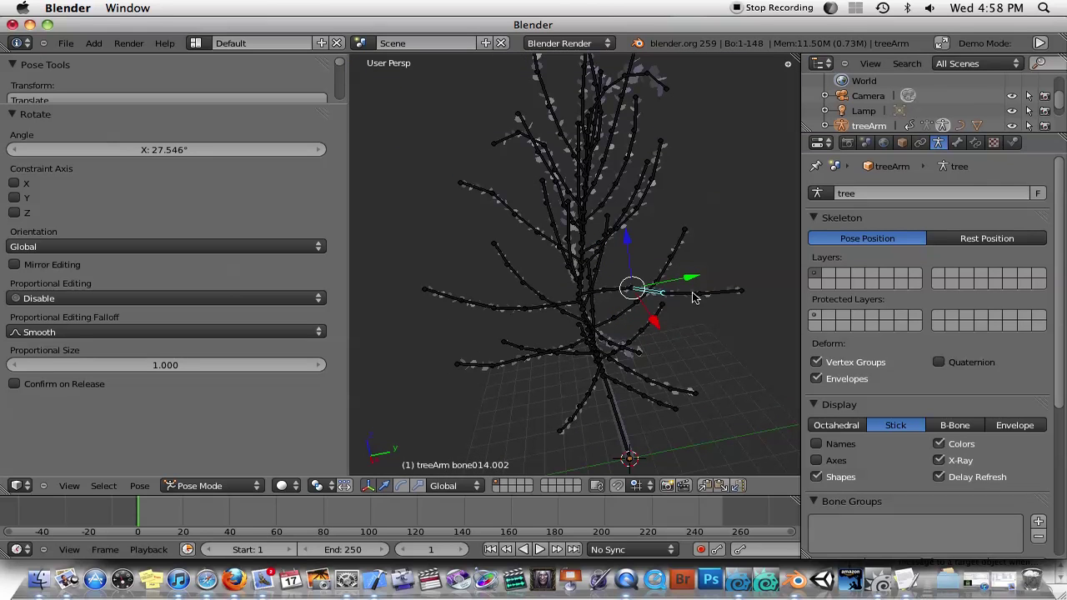
right_click(697, 296)
key(r)
click(701, 317)
right_click(710, 313)
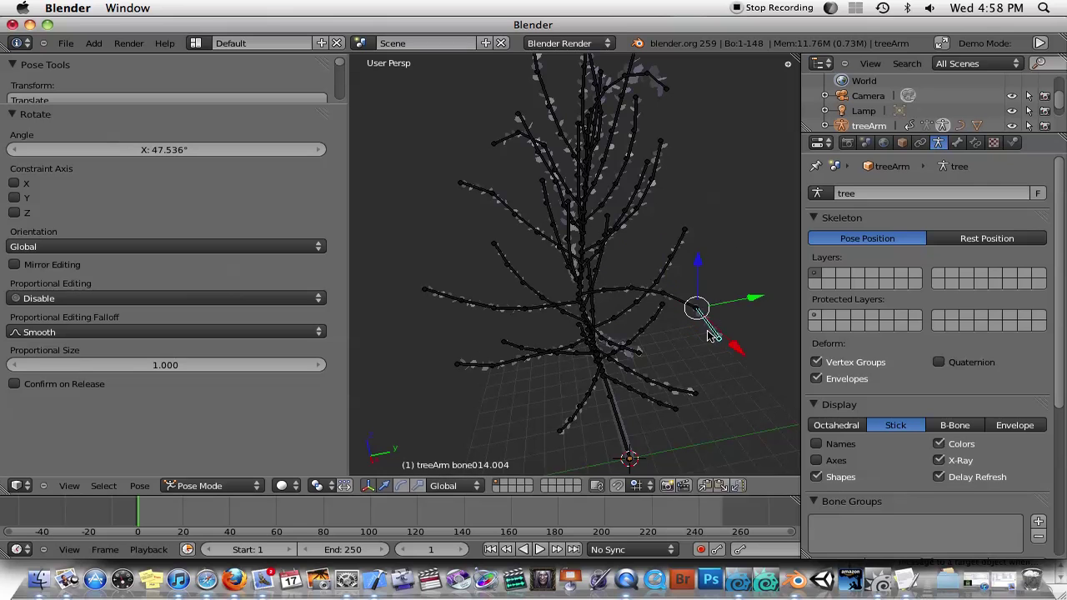
Rotate the outer bones of lower right branch bone006 downward, the last one by about 46°
middle_drag(587, 277, 598, 223)
right_click(722, 282)
key(r)
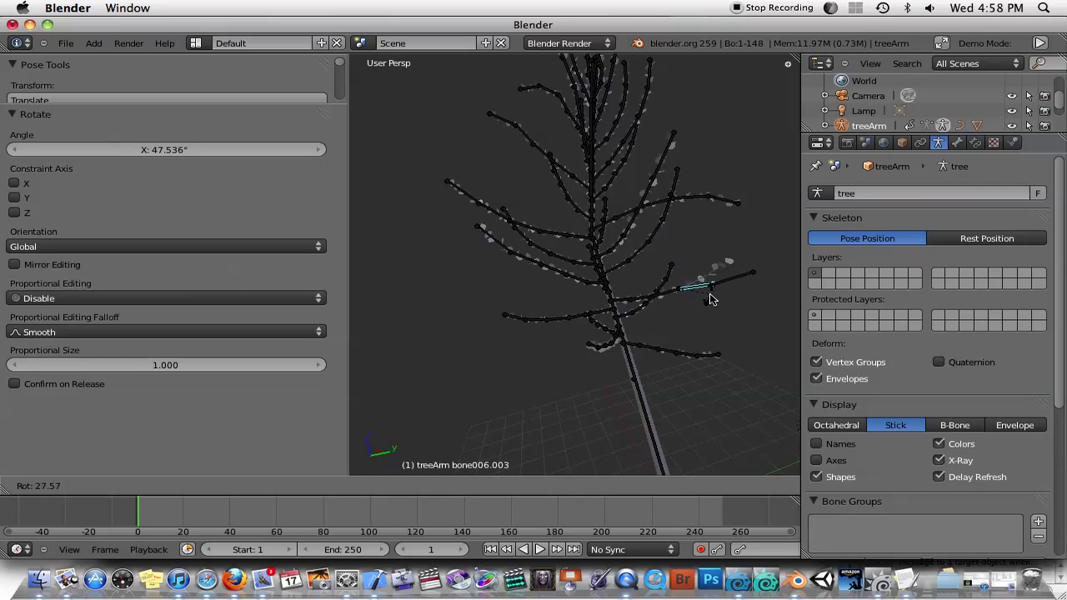
click(731, 286)
key(r)
click(737, 304)
Bend the trunk strongly to the left by rotating bone000.001 about -19° and bone000.002 about -54°
right_click(614, 291)
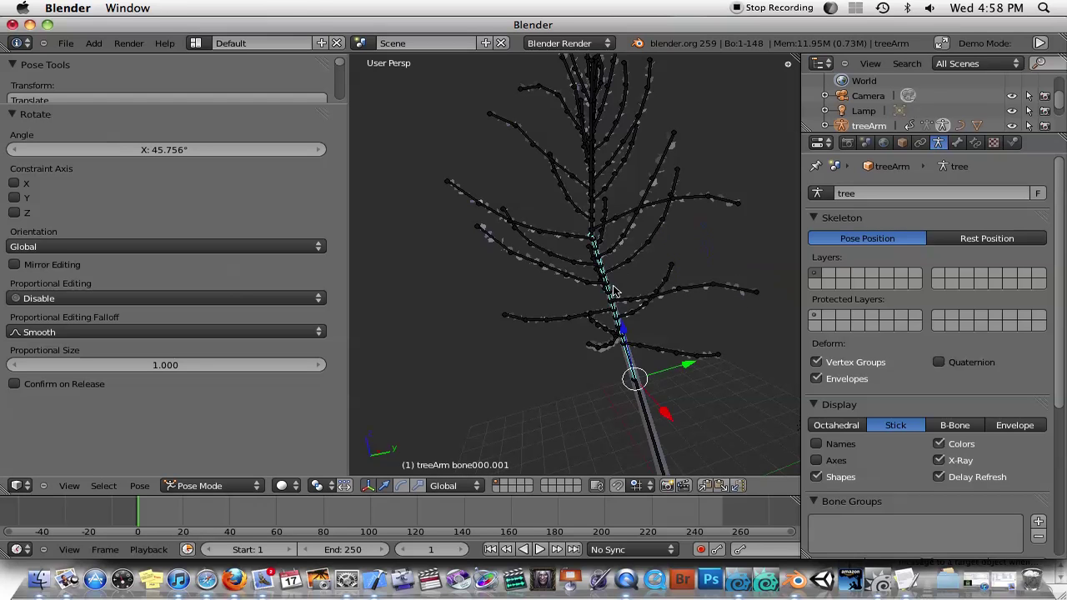
key(r)
click(575, 278)
right_click(535, 259)
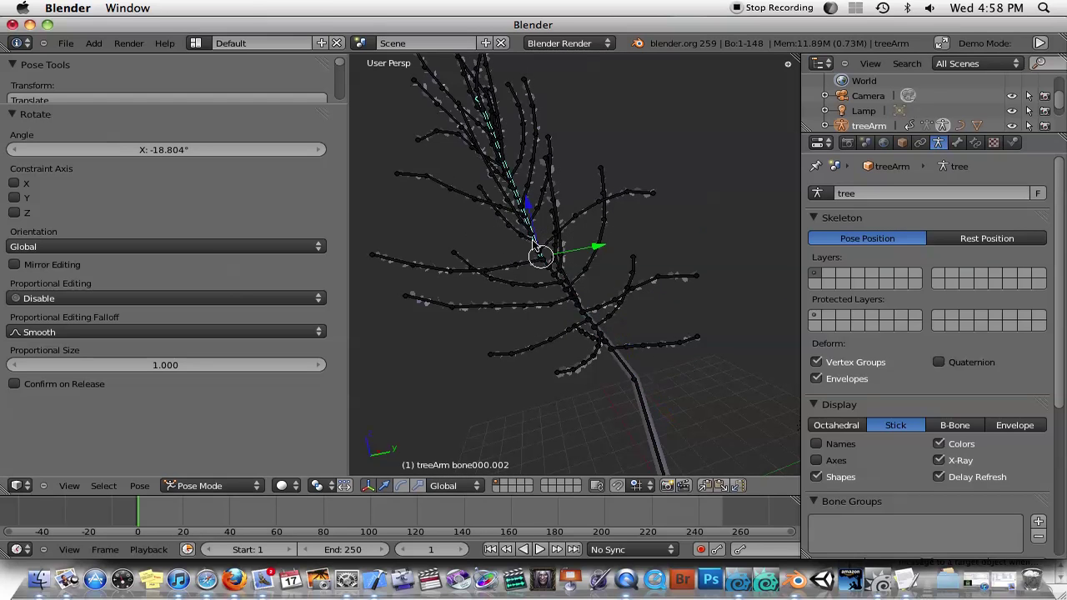
key(r)
click(493, 252)
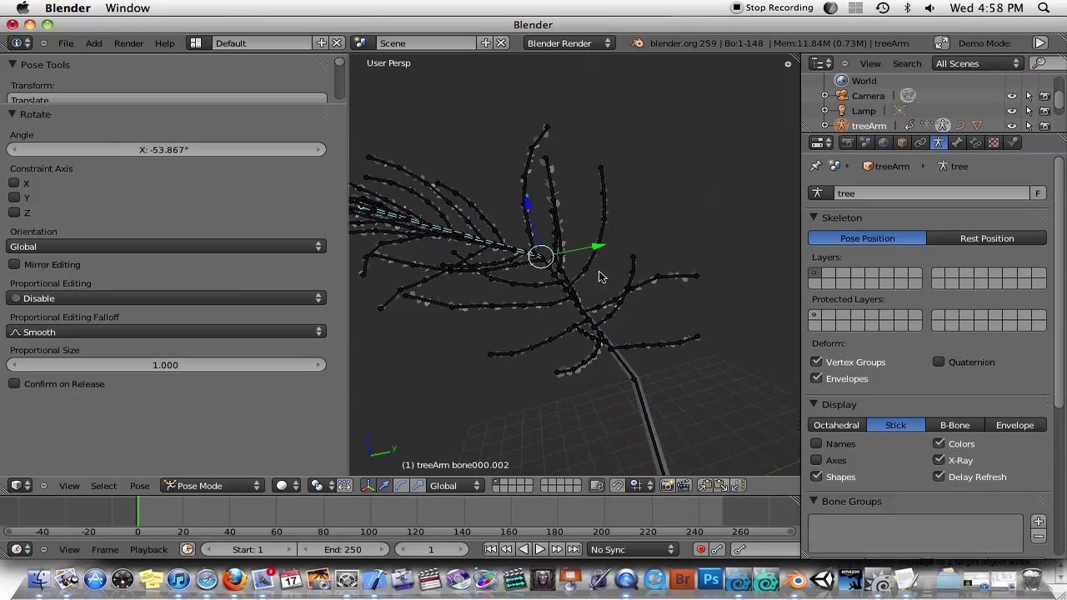
Examine the bent, posed tree from several angles and distances
scroll(633, 277, down, 5)
middle_drag(599, 272, 634, 248)
scroll(649, 265, up, 2)
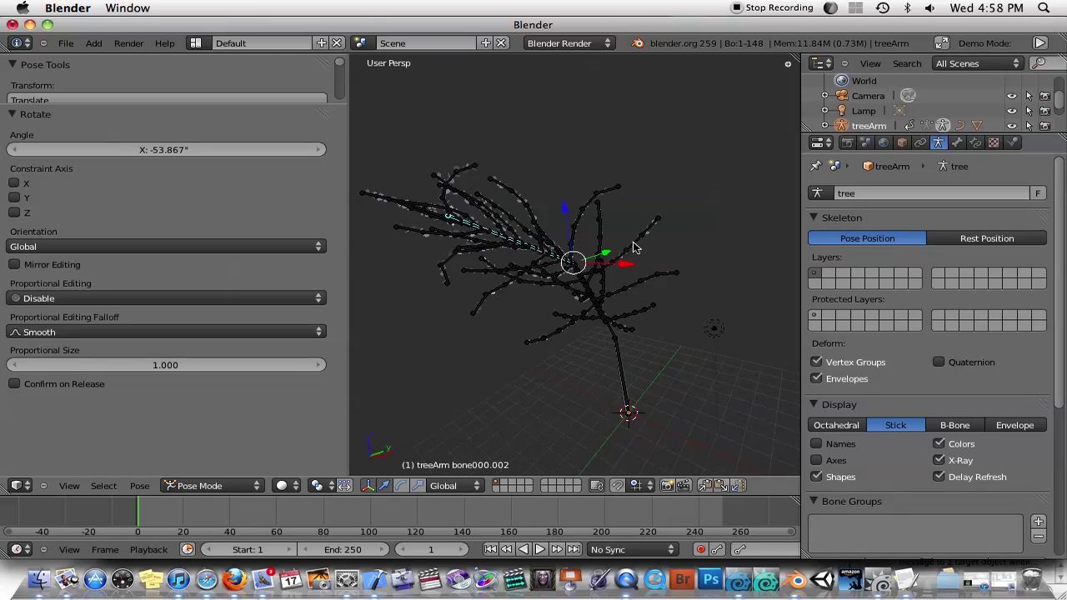
middle_drag(598, 296, 431, 318)
scroll(504, 316, down, 2)
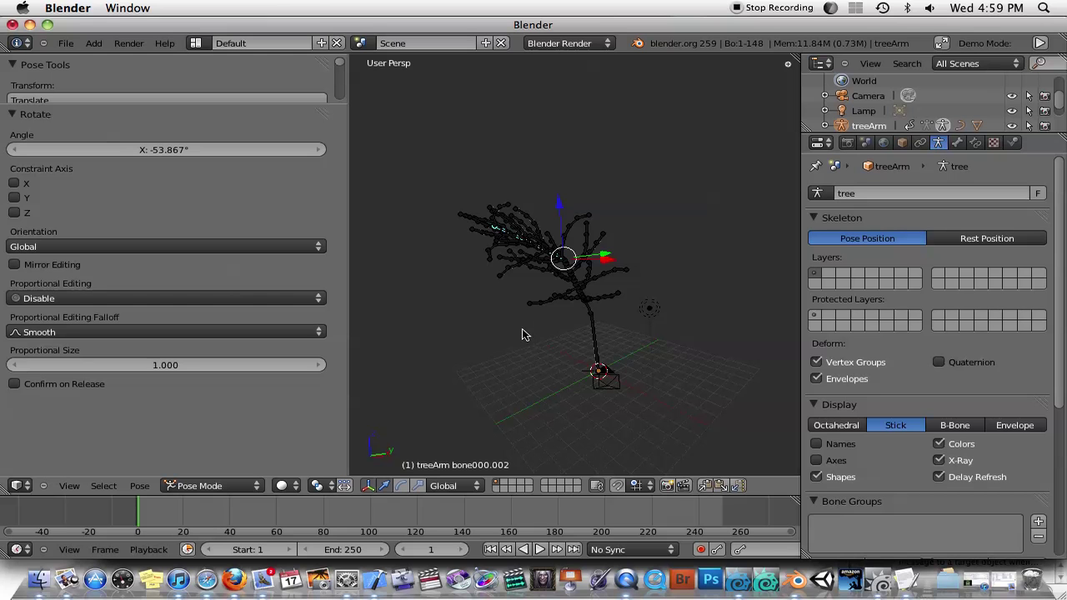
scroll(523, 334, right, 8)
scroll(530, 329, up, 1)
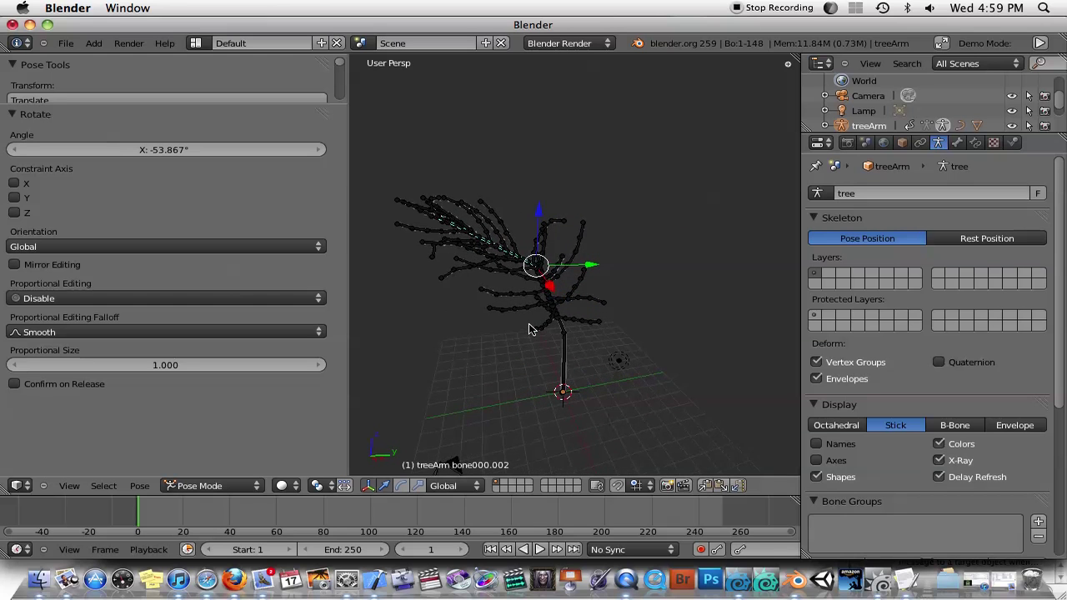
scroll(531, 330, up, 2)
scroll(531, 329, right, 5)
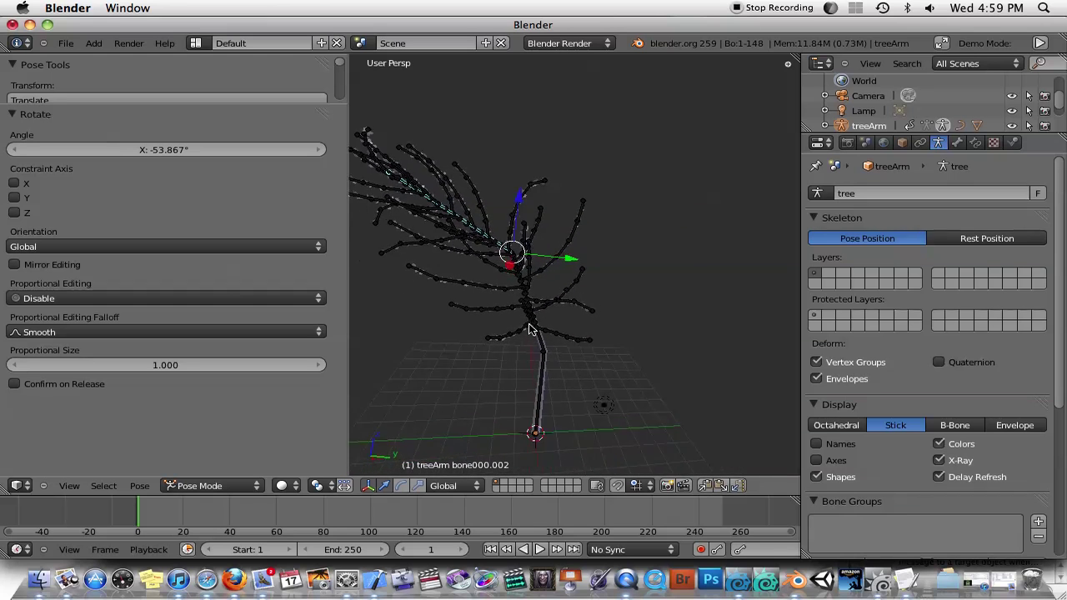
scroll(528, 329, down, 5)
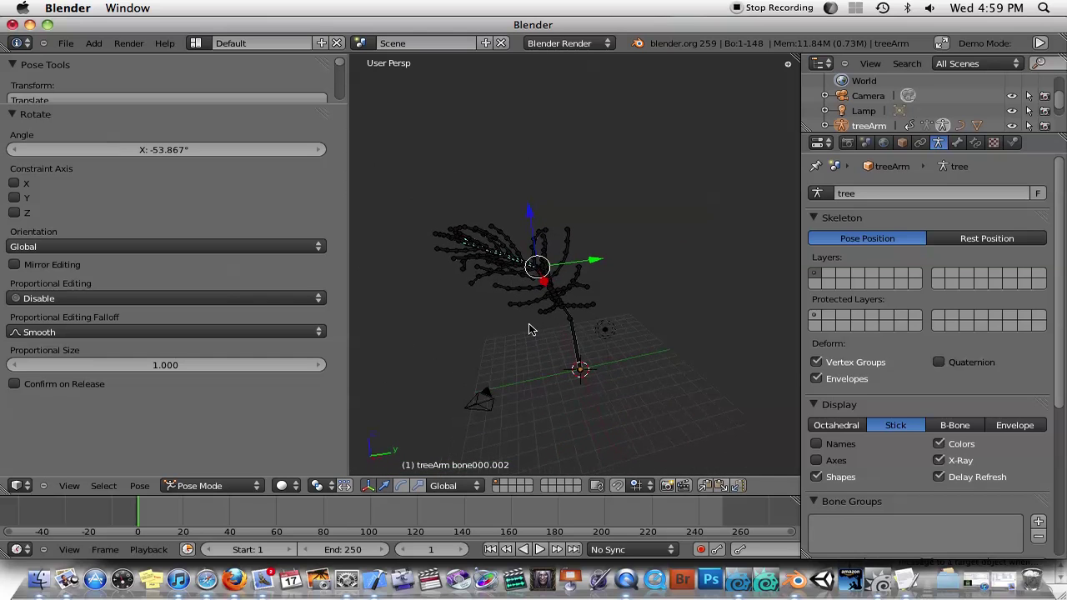
scroll(532, 329, up, 3)
scroll(532, 329, down, 4)
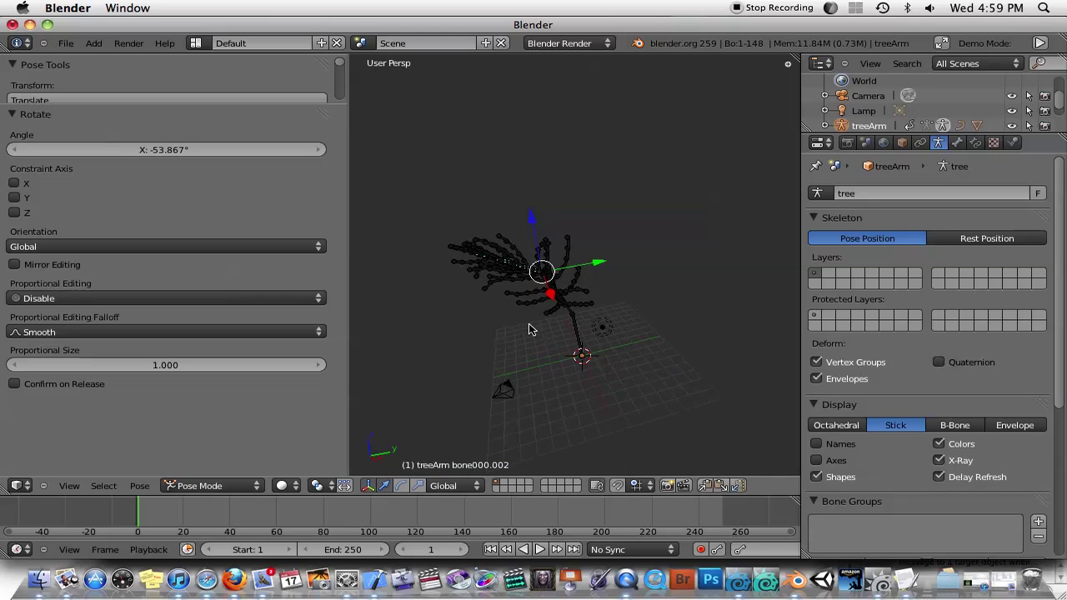